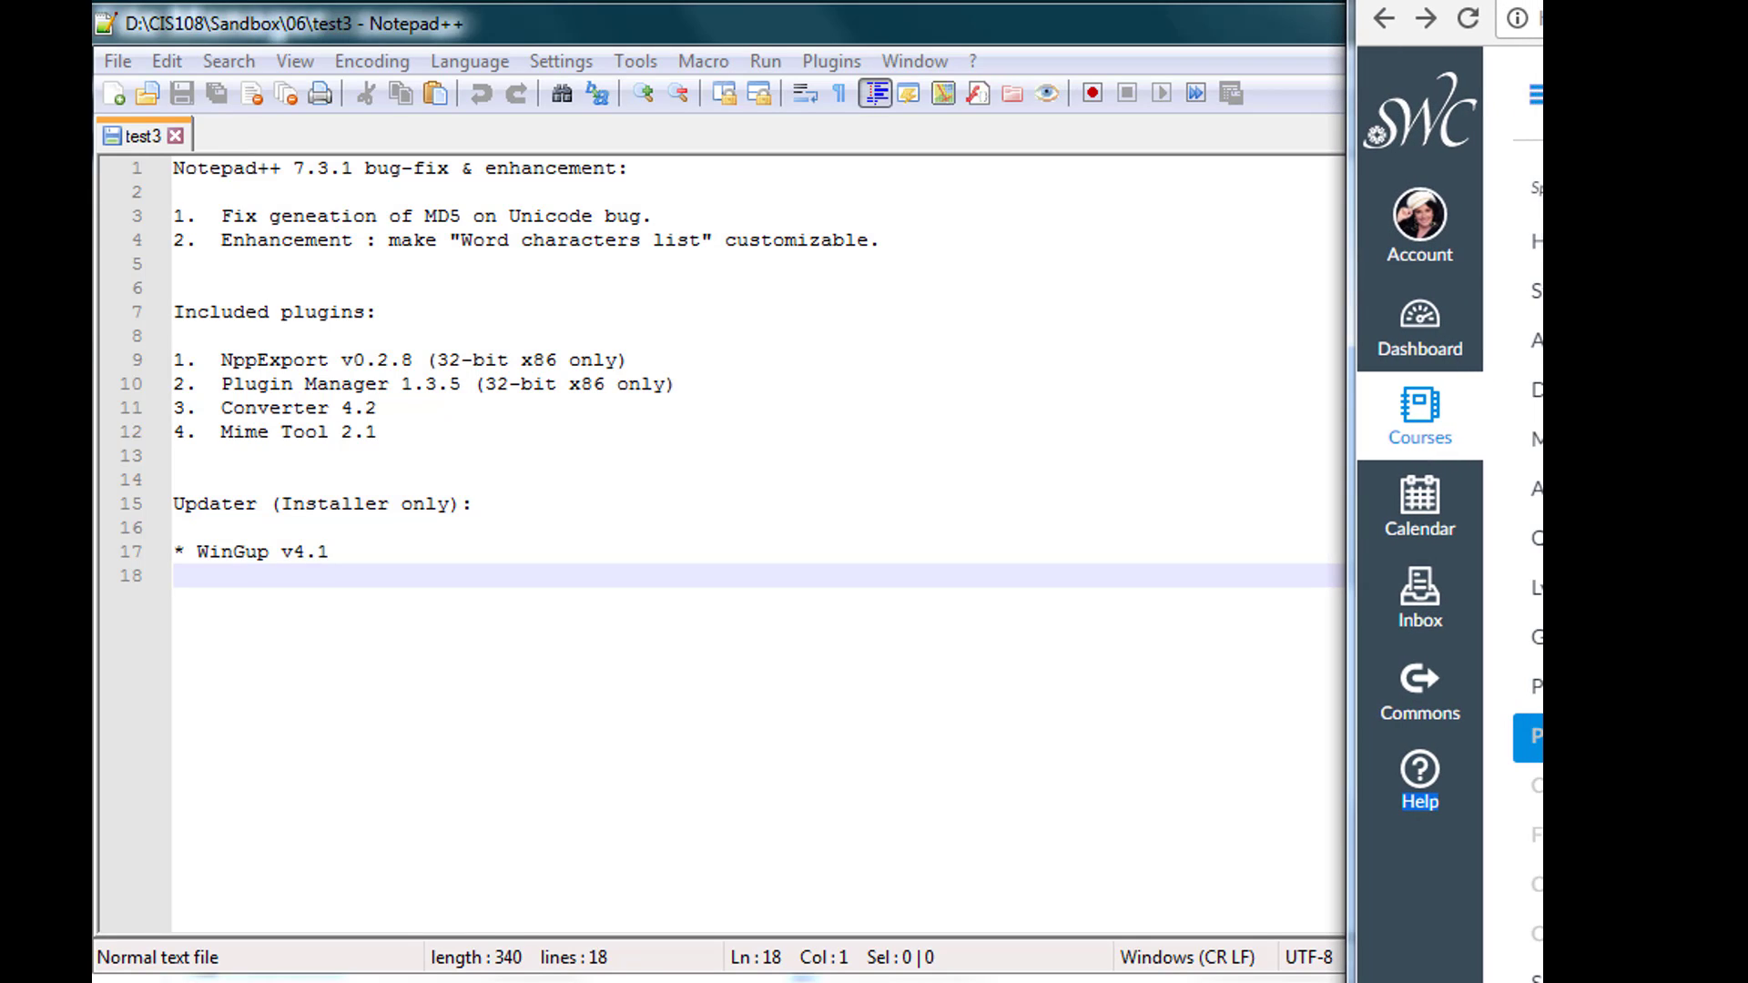
- Bring the Notepad++ window, showing the test3 file, in front of the browser
{"action": "left_click", "coordinate": [1308, 38]}
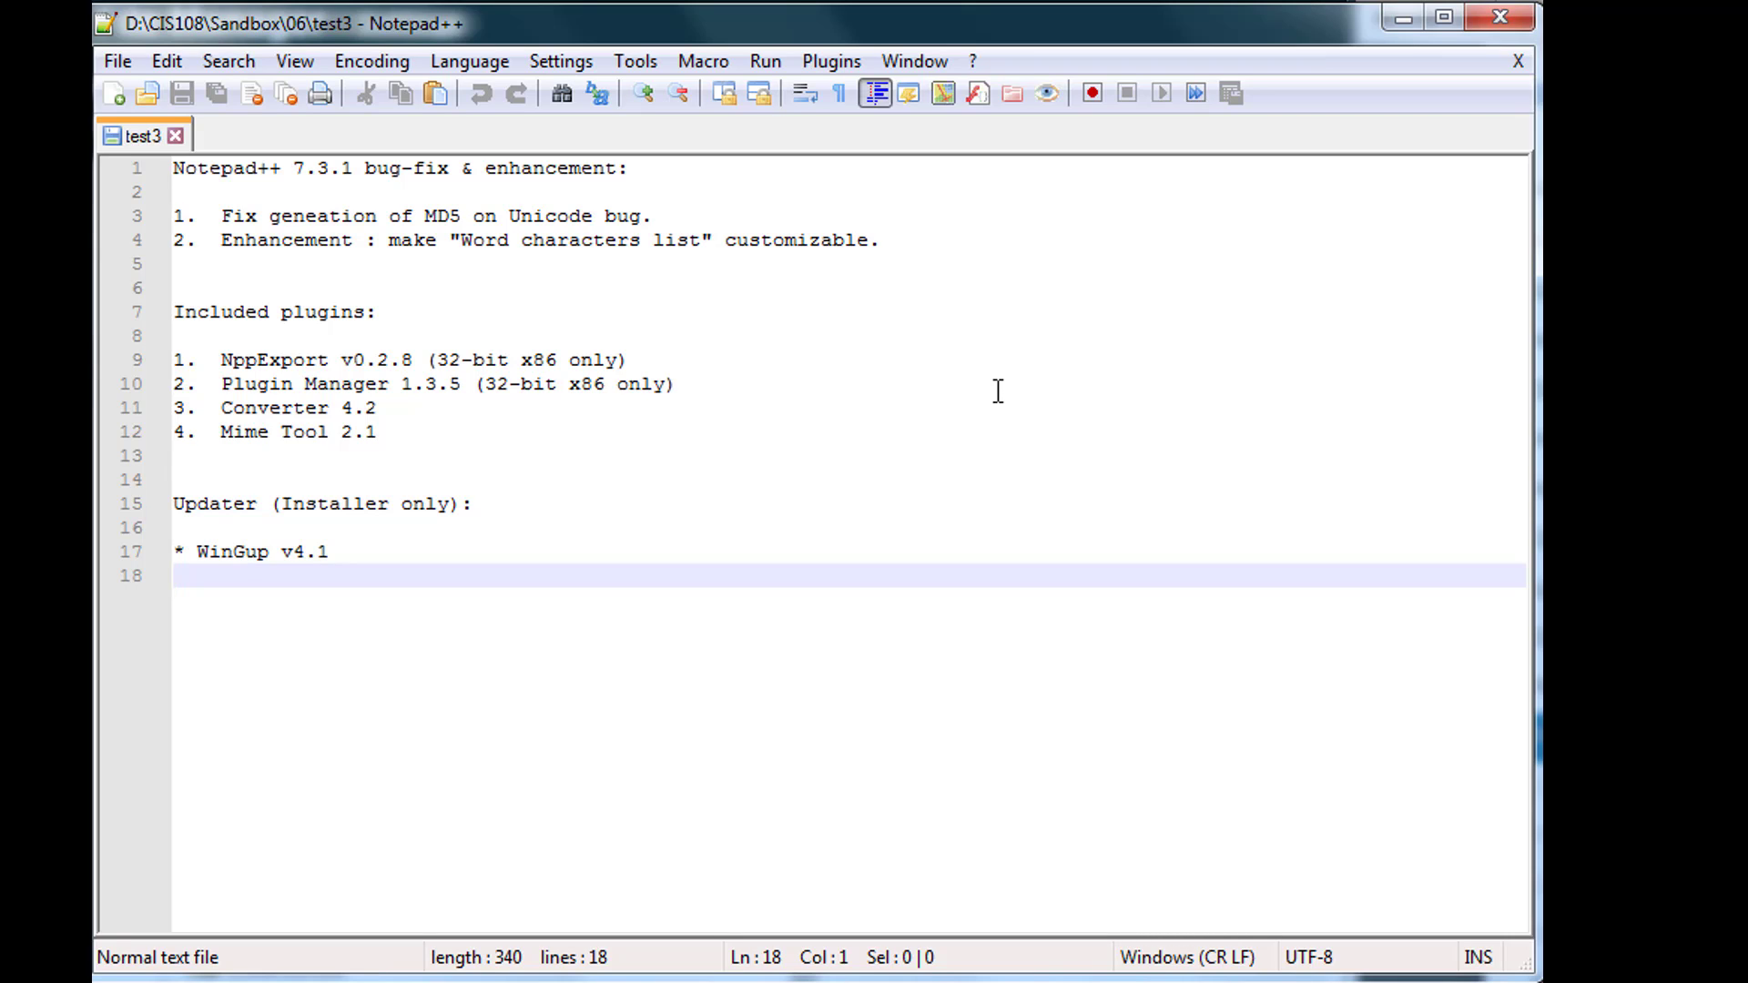
- In Plugin Manager, check NppFTP on the Available list and install it
{"action": "left_click", "coordinate": [846, 73]}
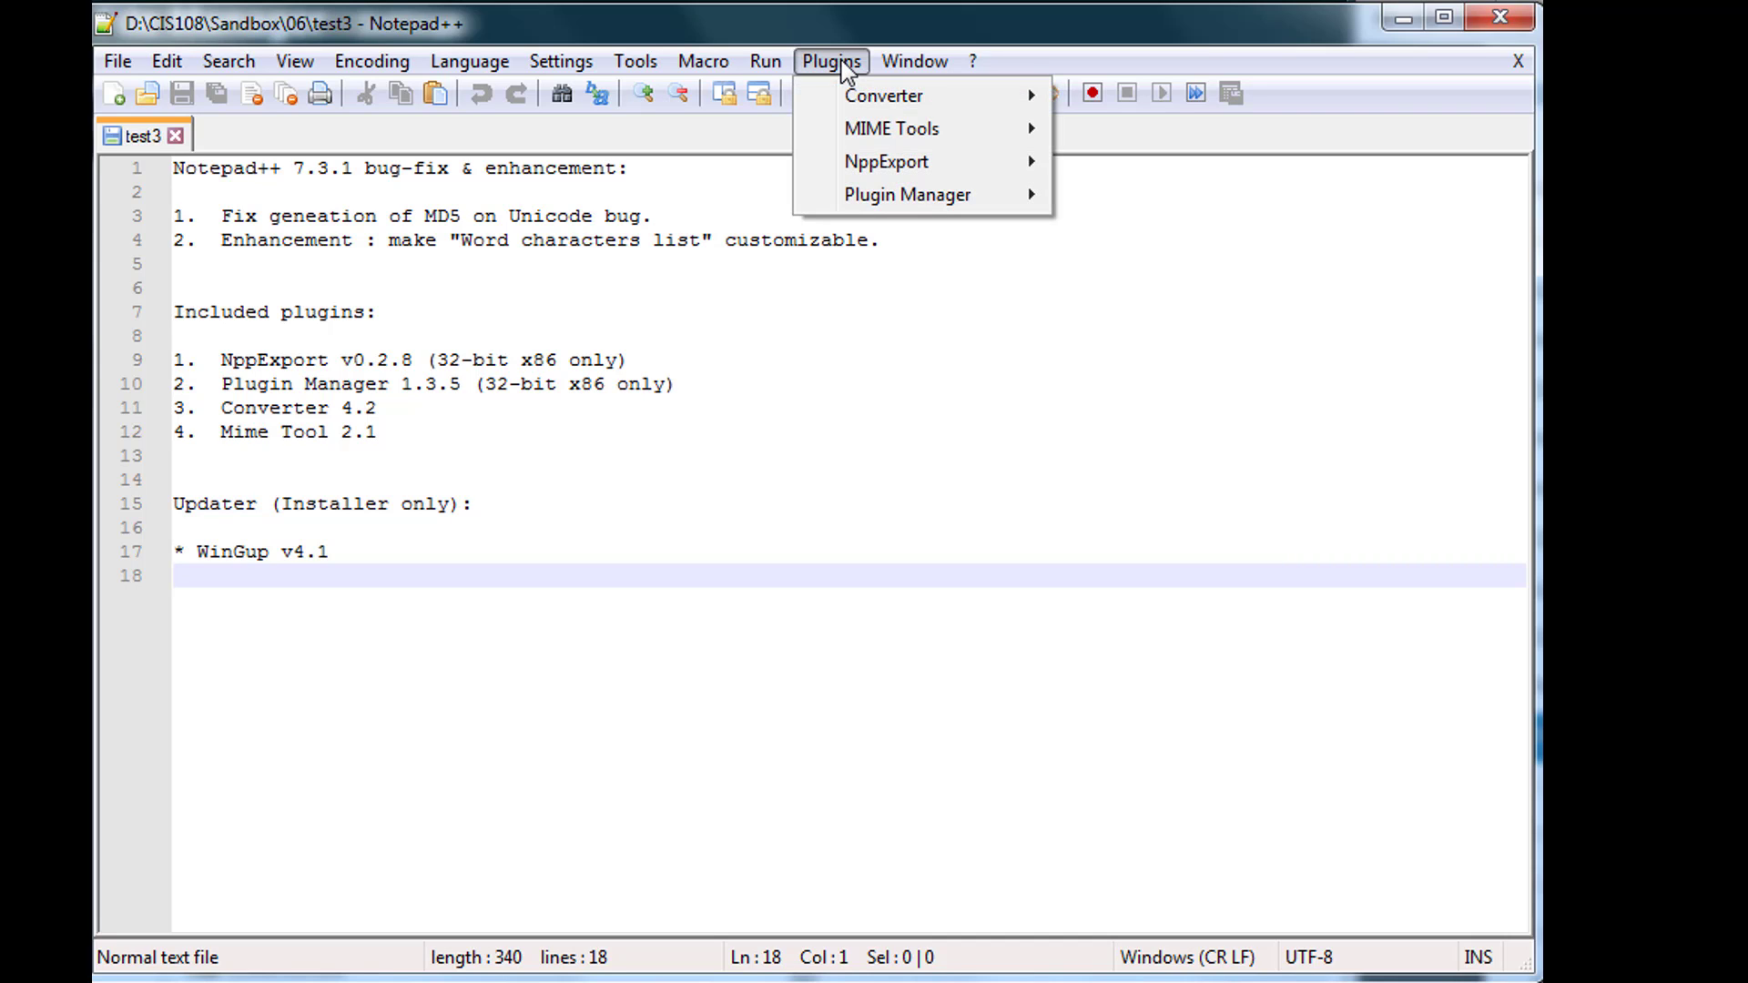
{"action": "mouse_move", "coordinate": [852, 209]}
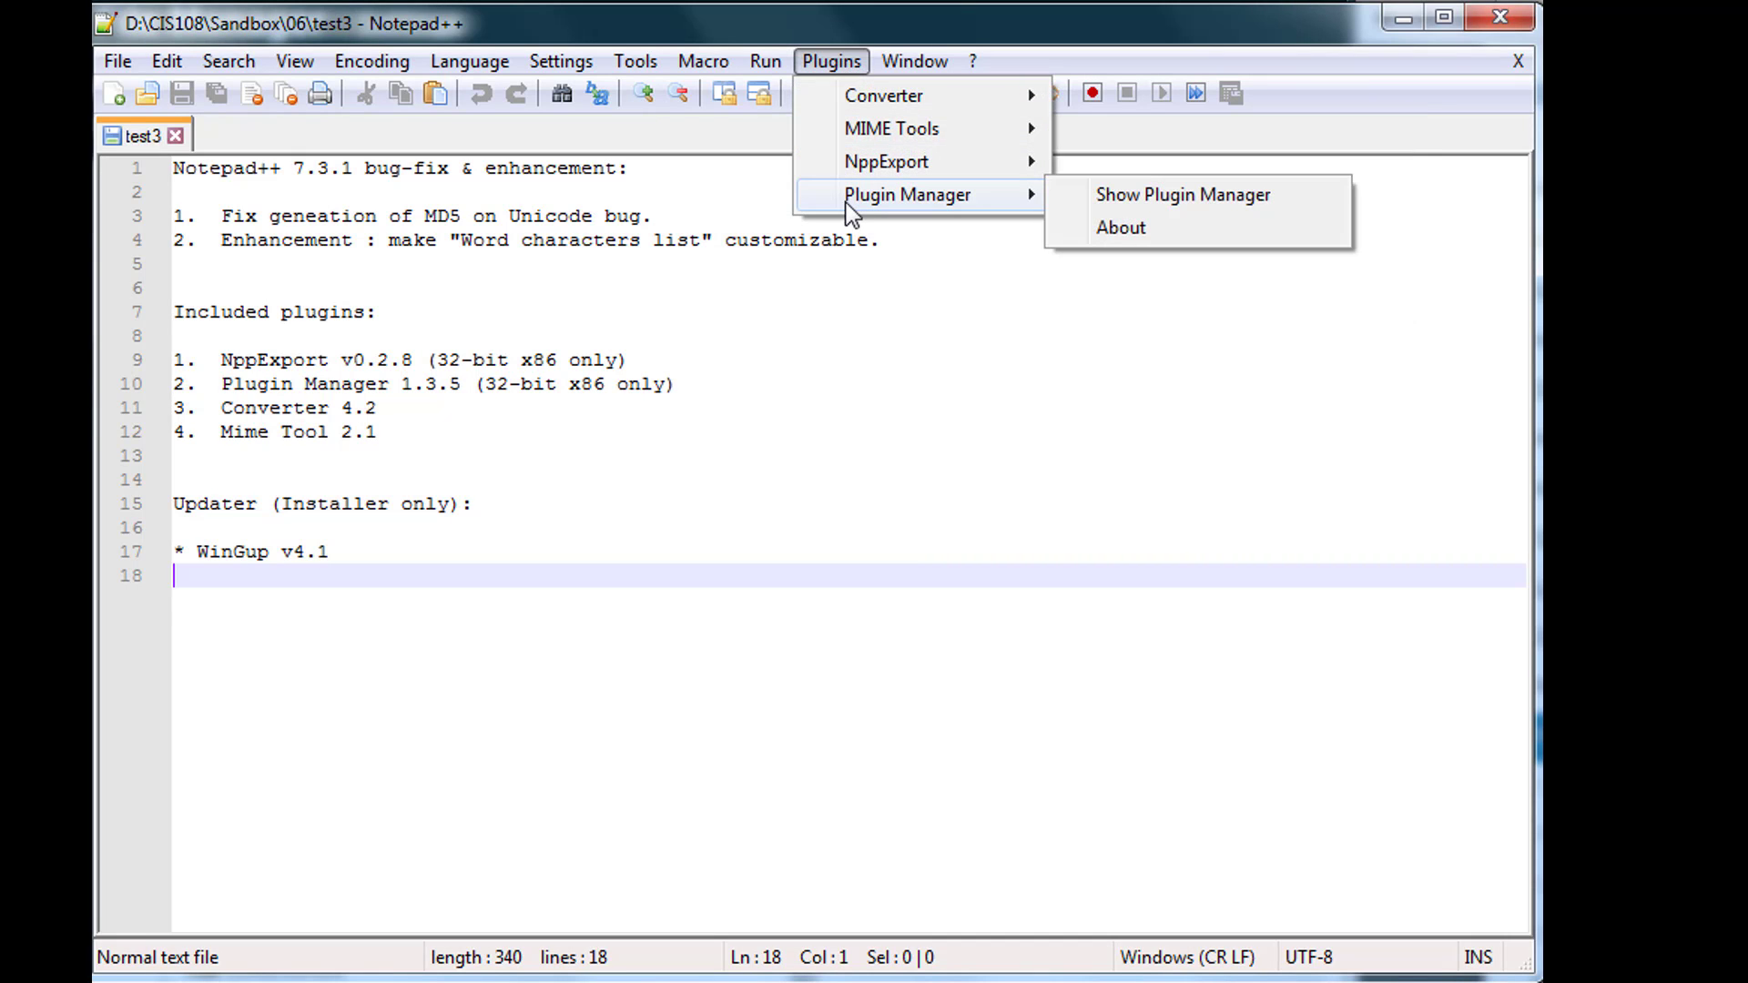
{"action": "left_click", "coordinate": [1177, 196]}
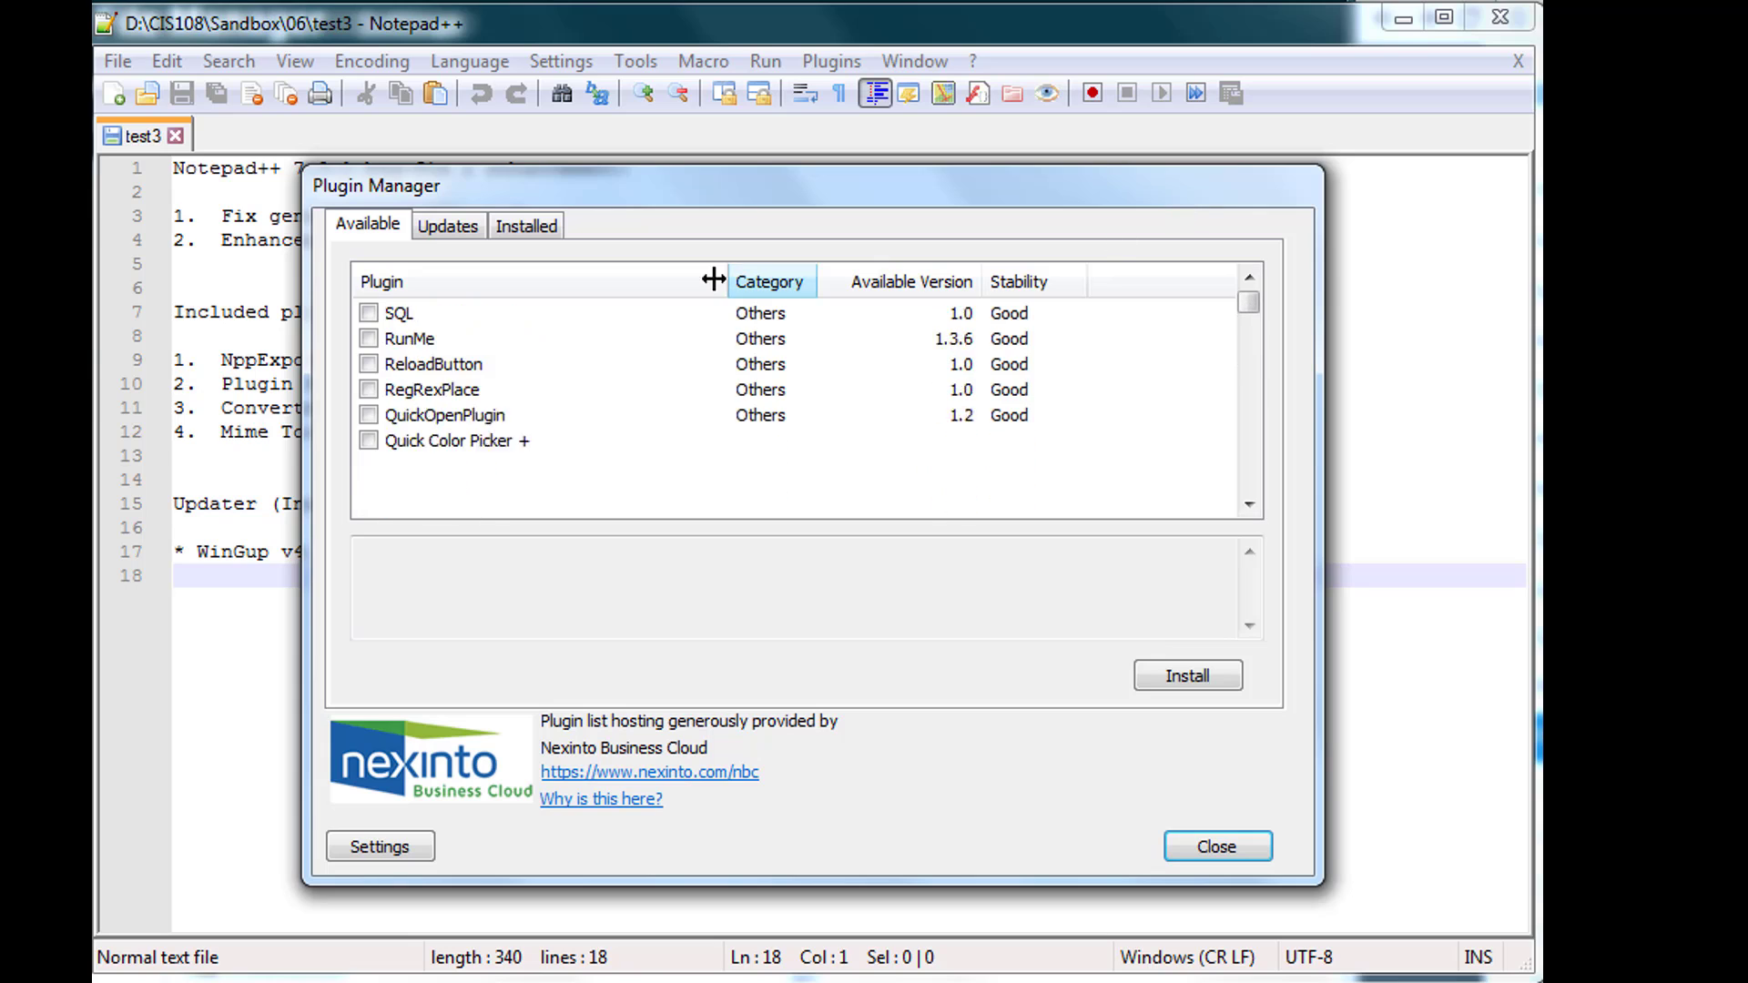
{"action": "left_click", "coordinate": [511, 227]}
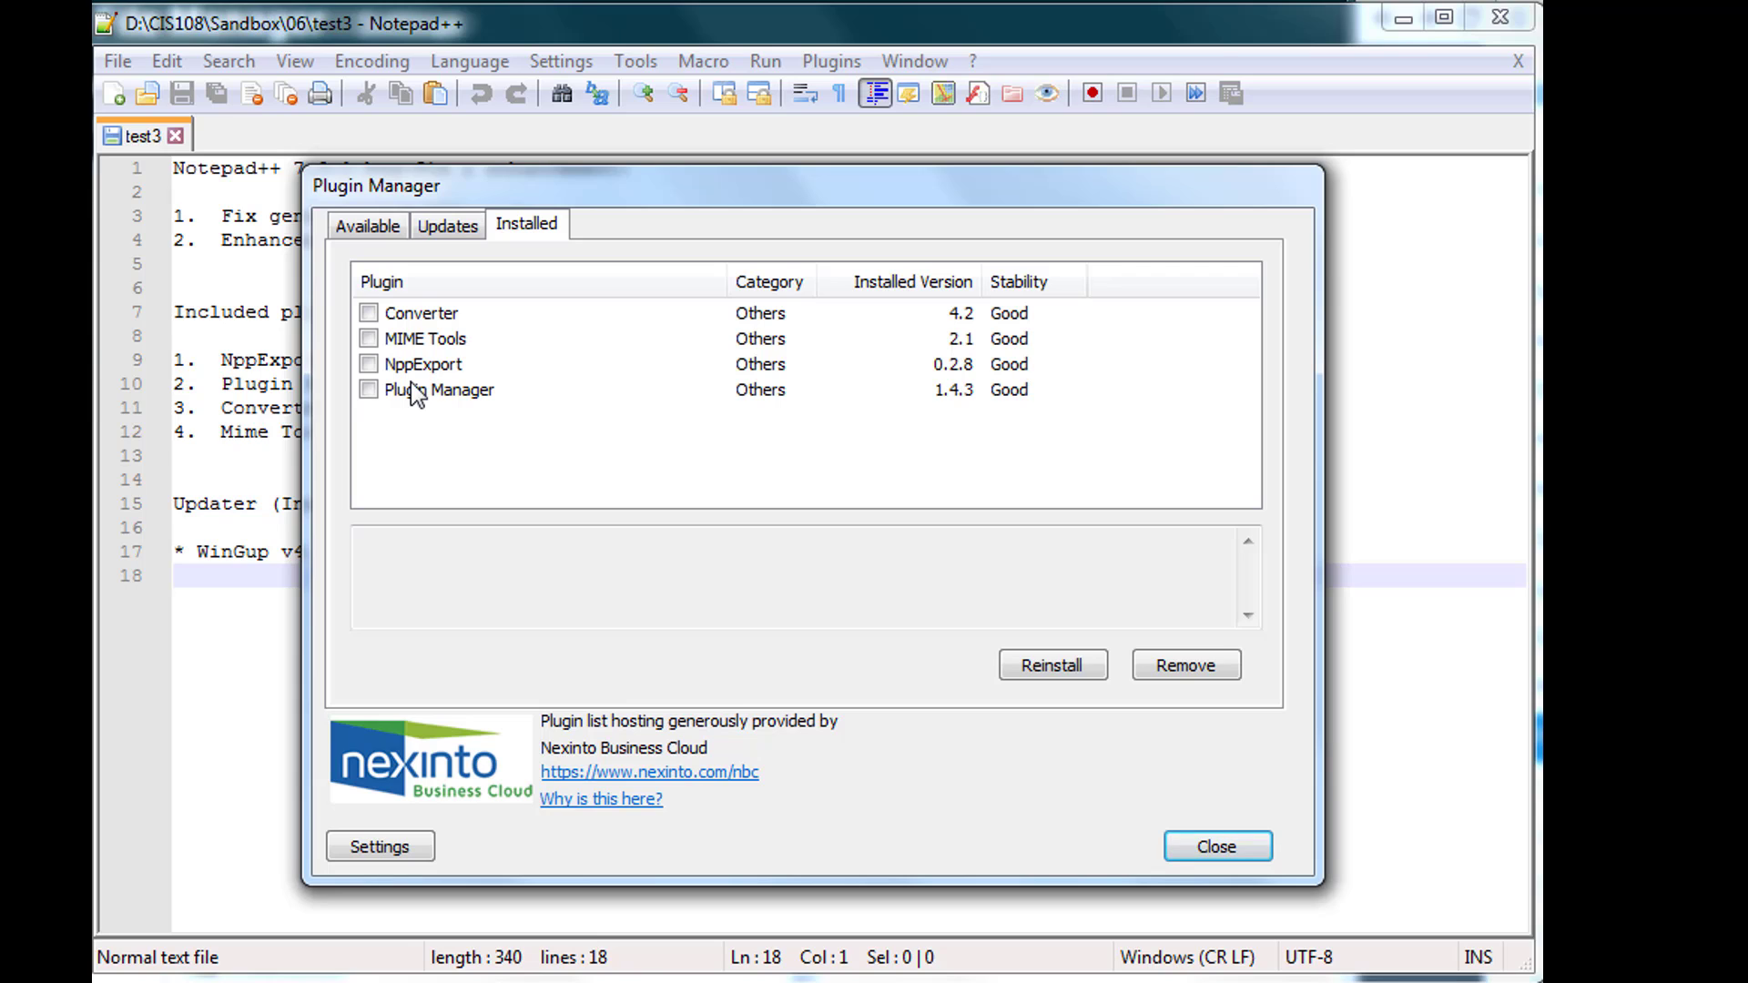
{"action": "left_click", "coordinate": [372, 227]}
{"action": "left_click_drag", "start_coordinate": [1249, 303], "coordinate": [1258, 382]}
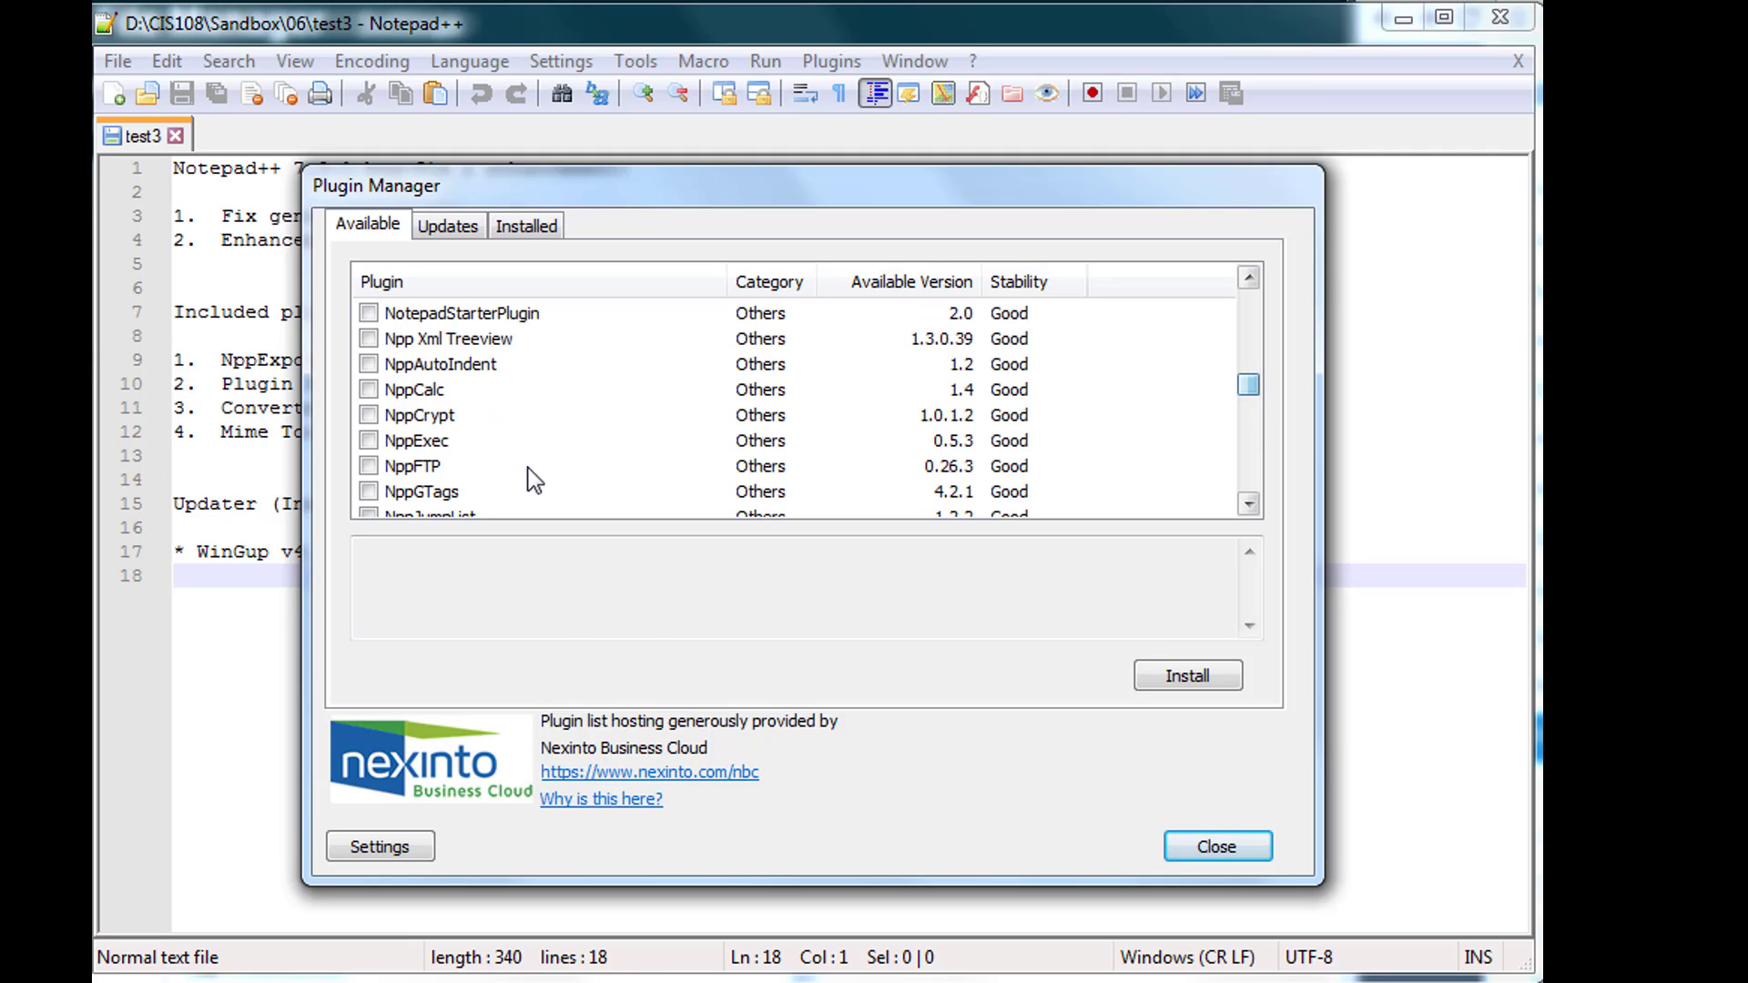
{"action": "left_click", "coordinate": [368, 465]}
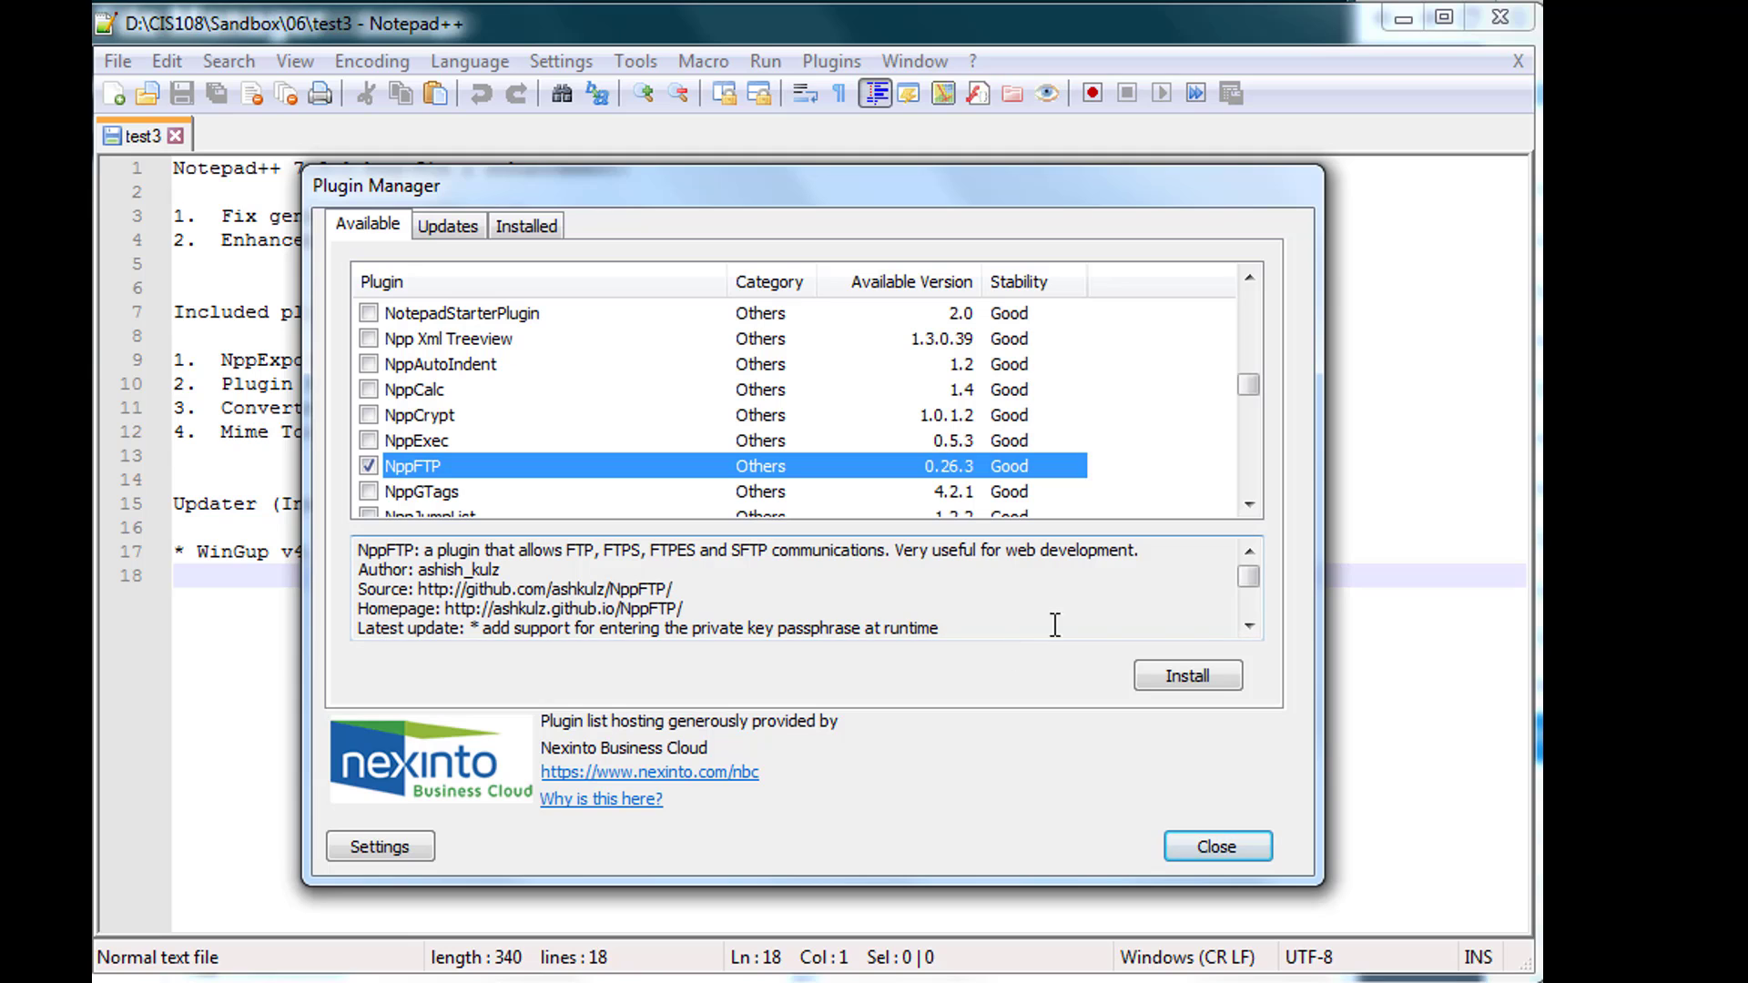
{"action": "left_click", "coordinate": [1174, 673]}
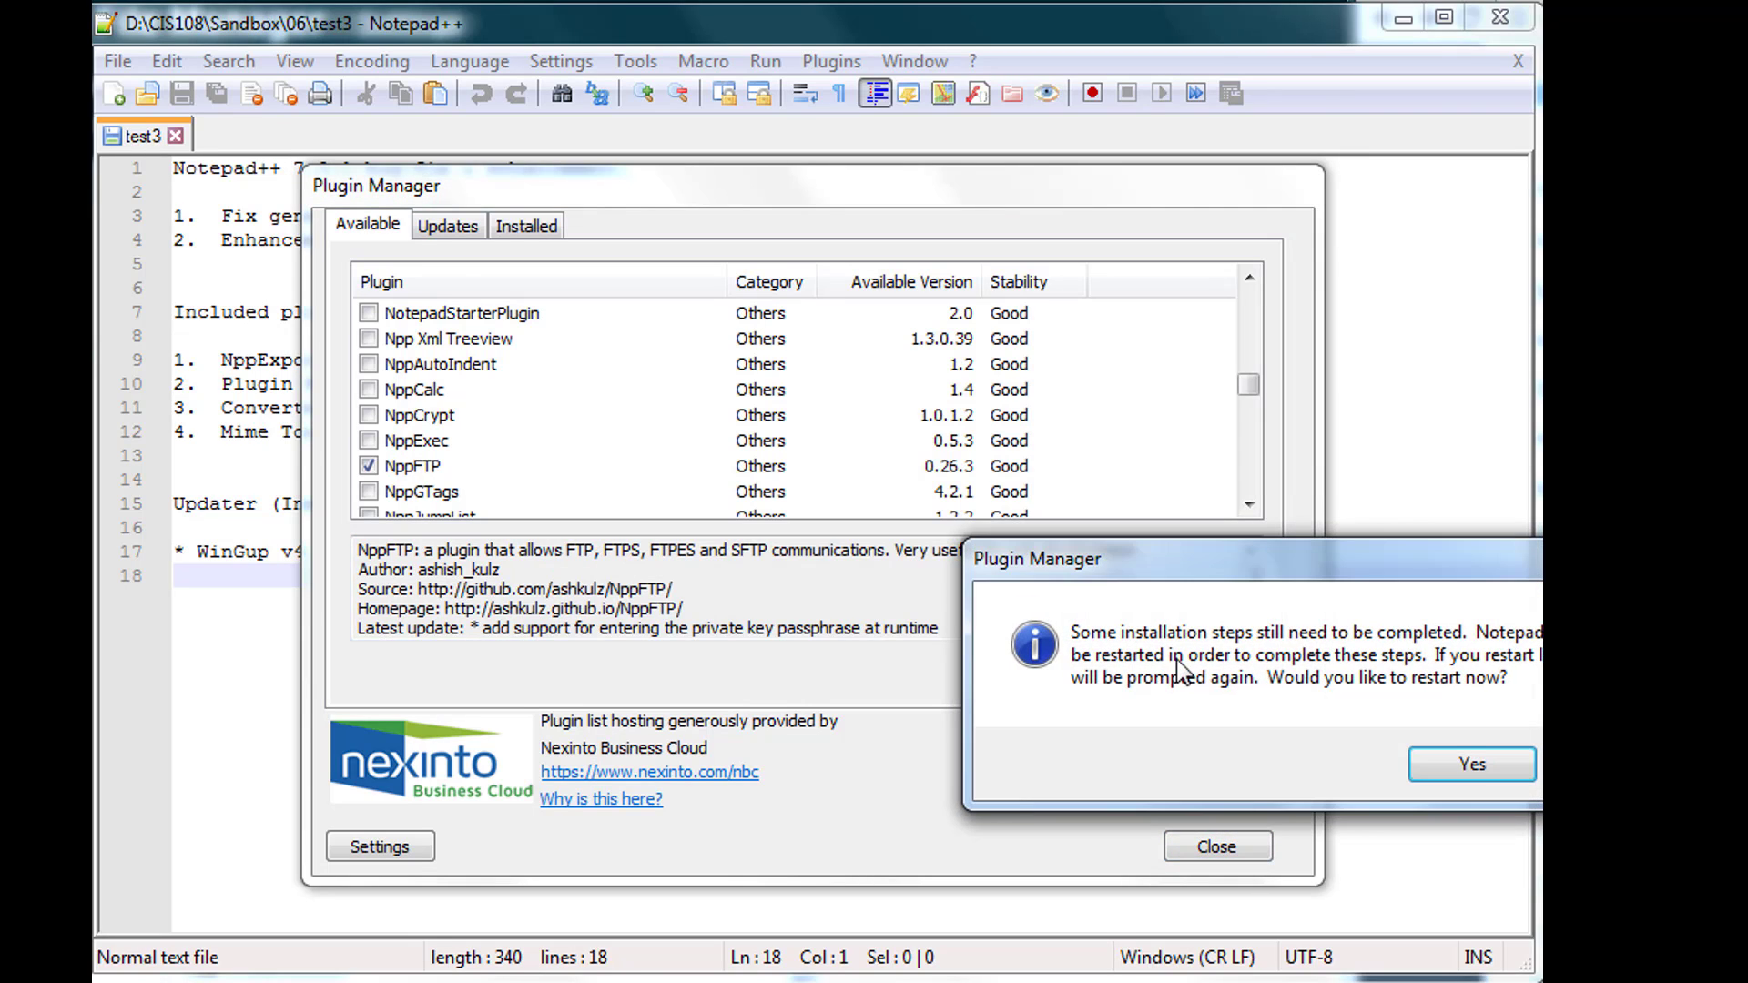
- Accept the restart prompt so Notepad++ restarts with NppFTP installed
{"action": "left_click_drag", "start_coordinate": [1213, 565], "coordinate": [839, 494]}
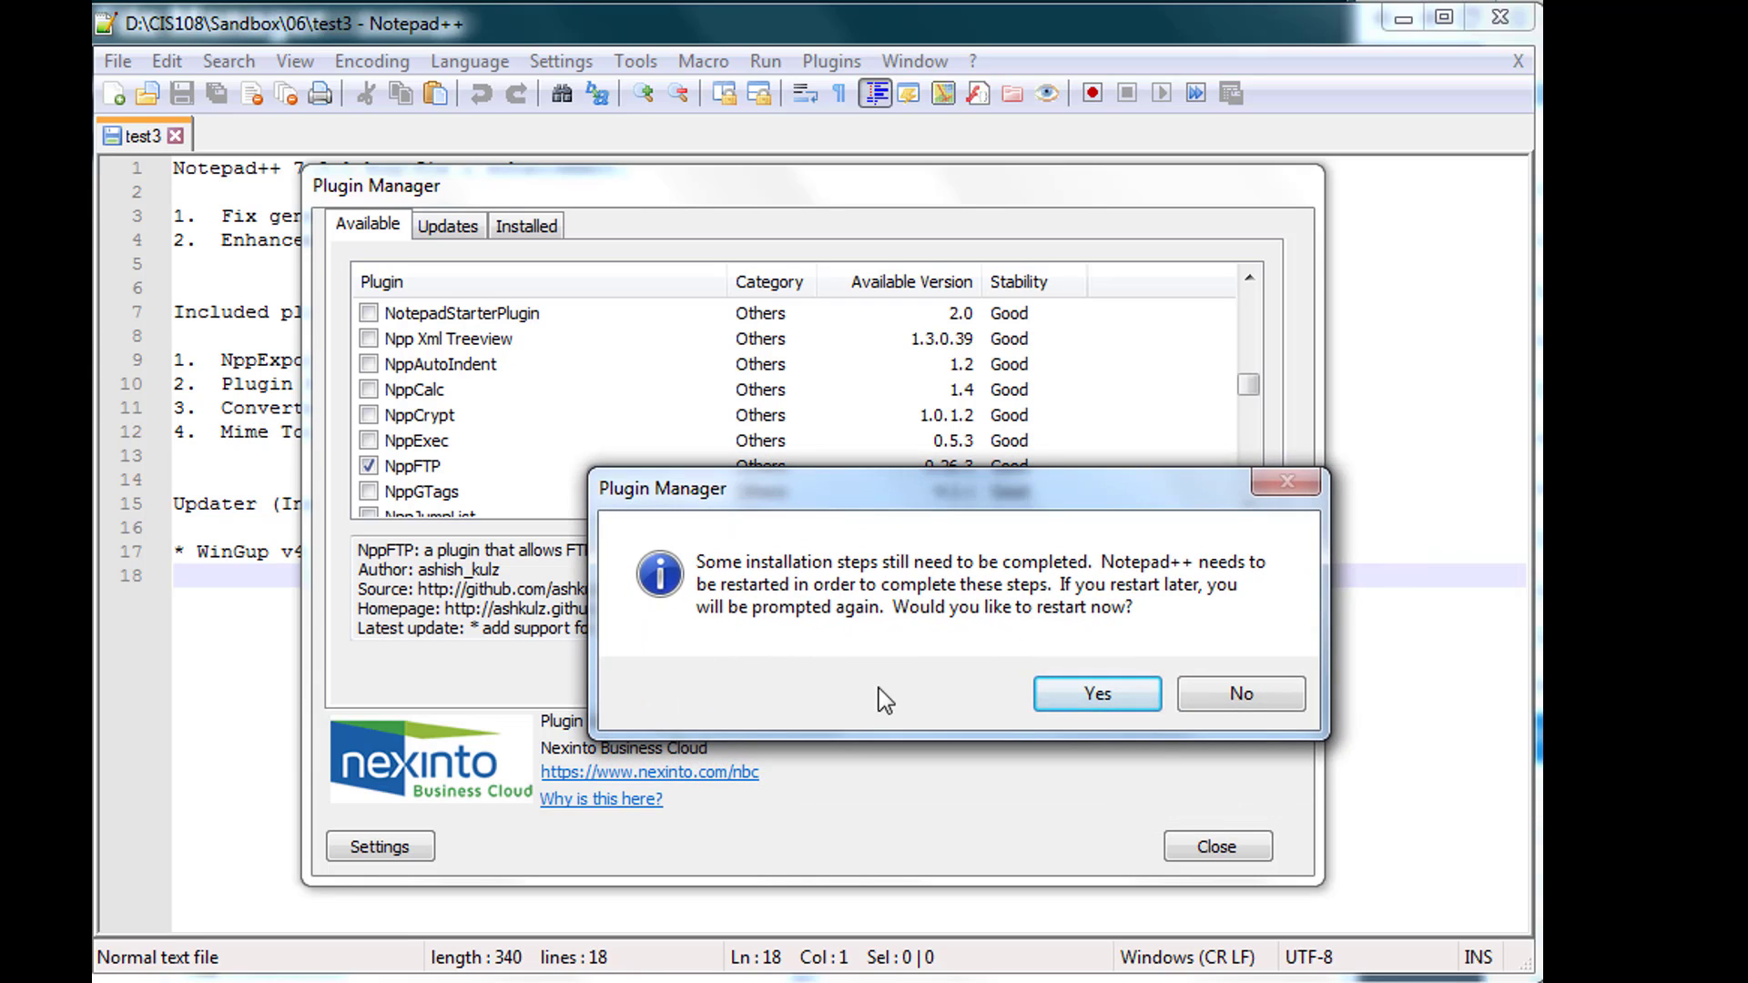
{"action": "left_click", "coordinate": [1067, 706]}
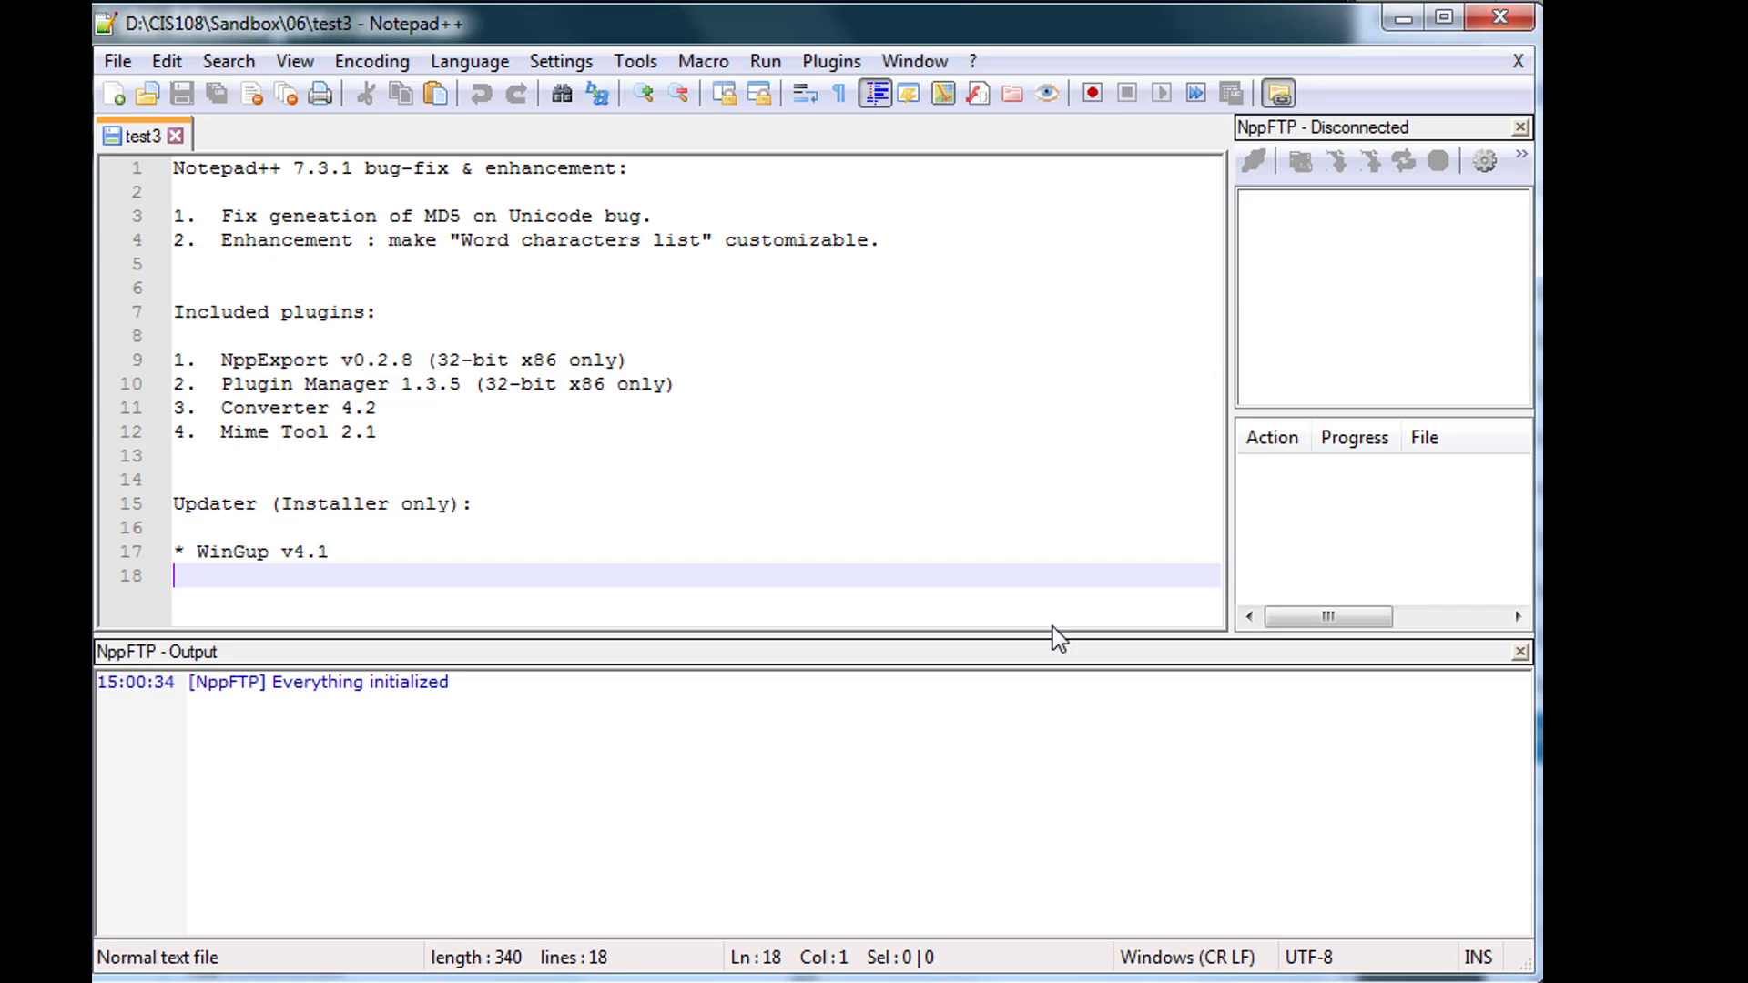
{"action": "left_click", "coordinate": [1519, 160]}
{"action": "left_click", "coordinate": [1525, 207]}
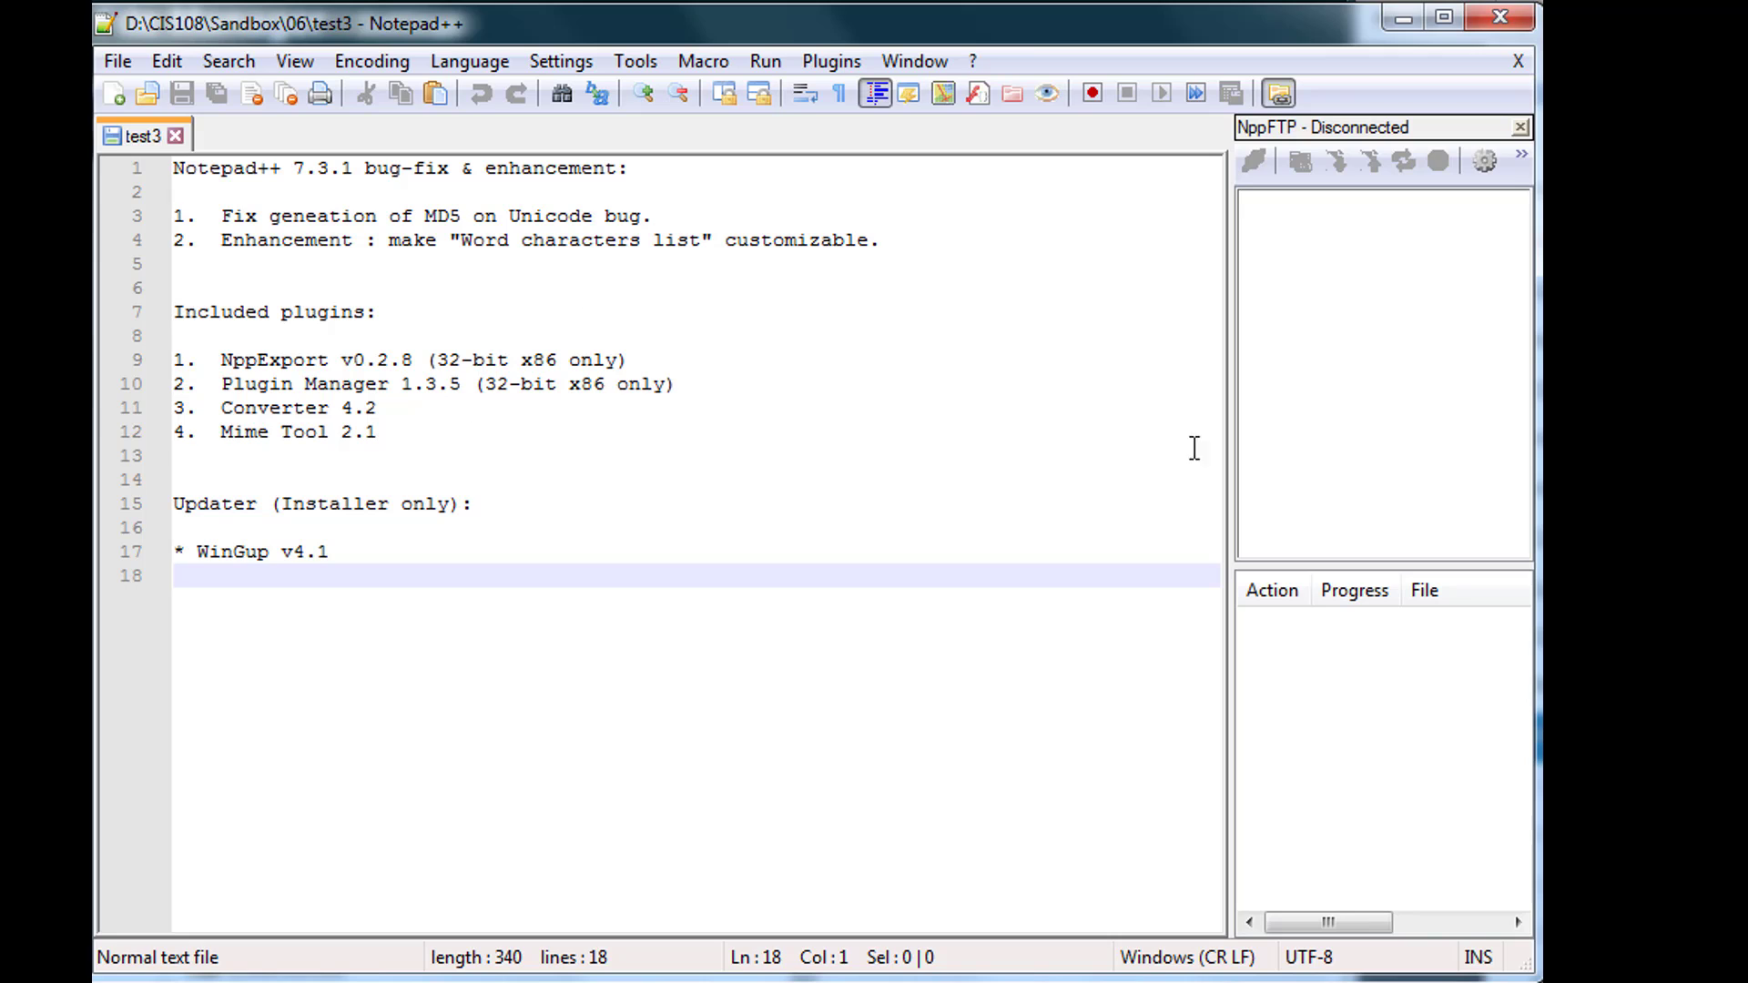
{"action": "left_click", "coordinate": [1519, 164]}
{"action": "left_click", "coordinate": [1533, 212]}
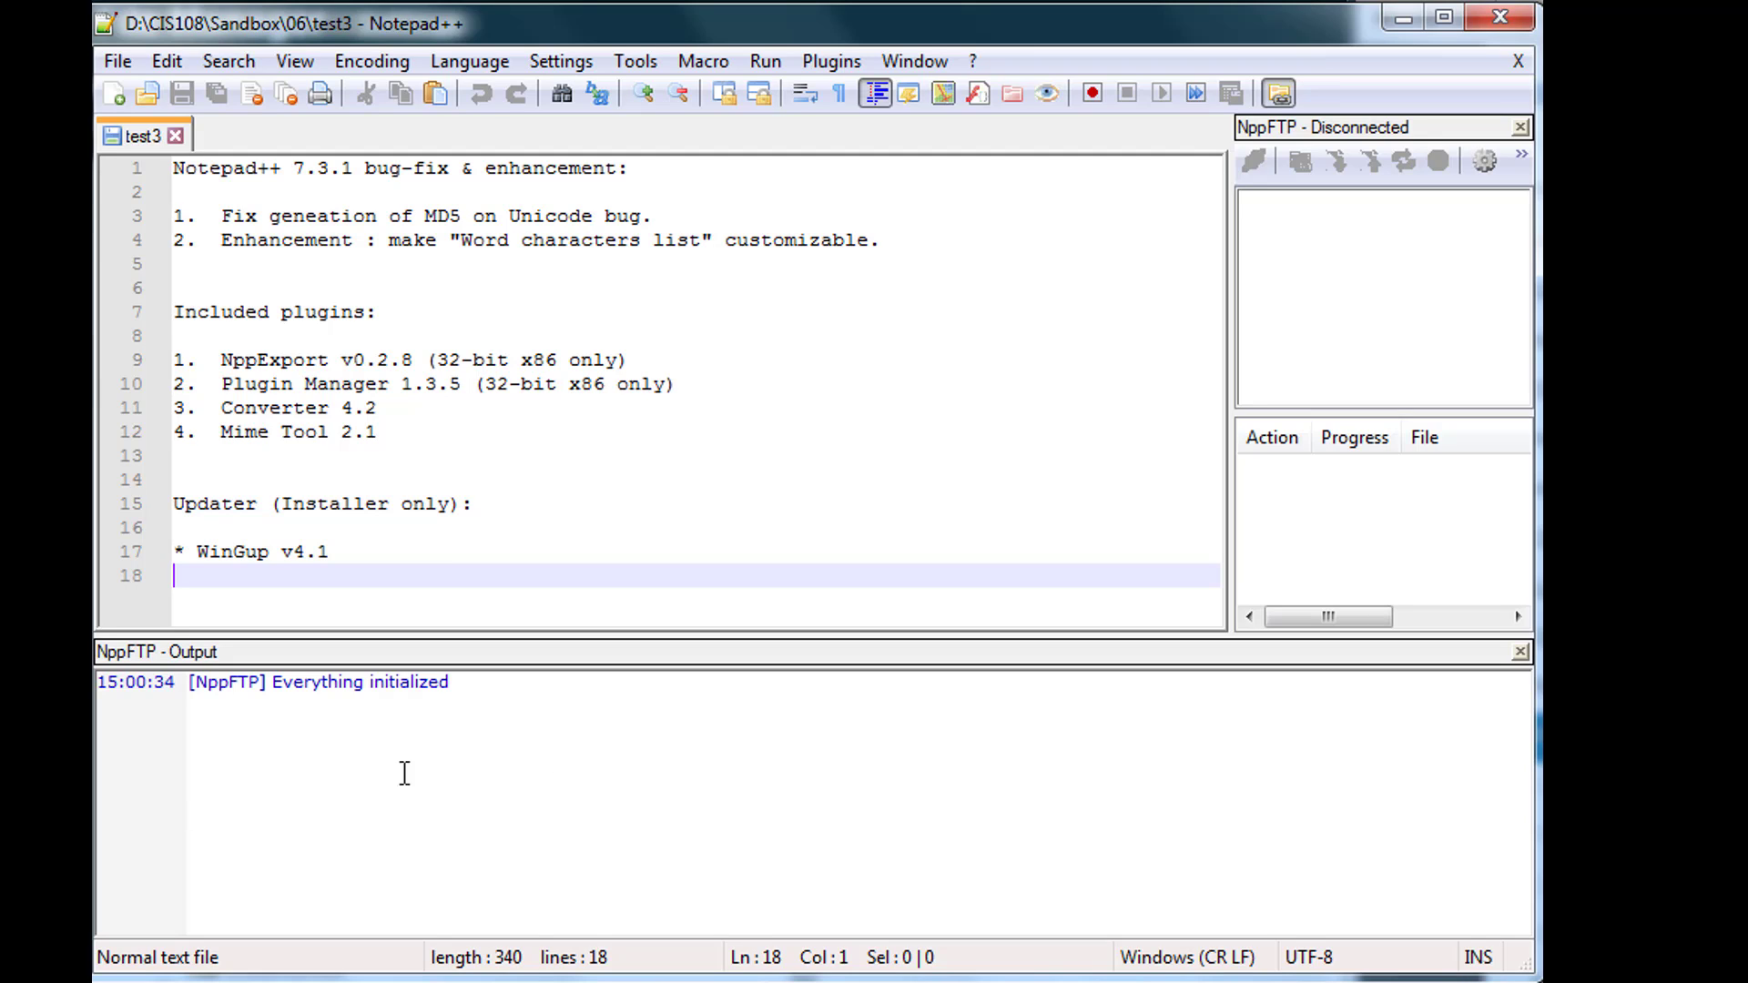
{"action": "left_click", "coordinate": [500, 770]}
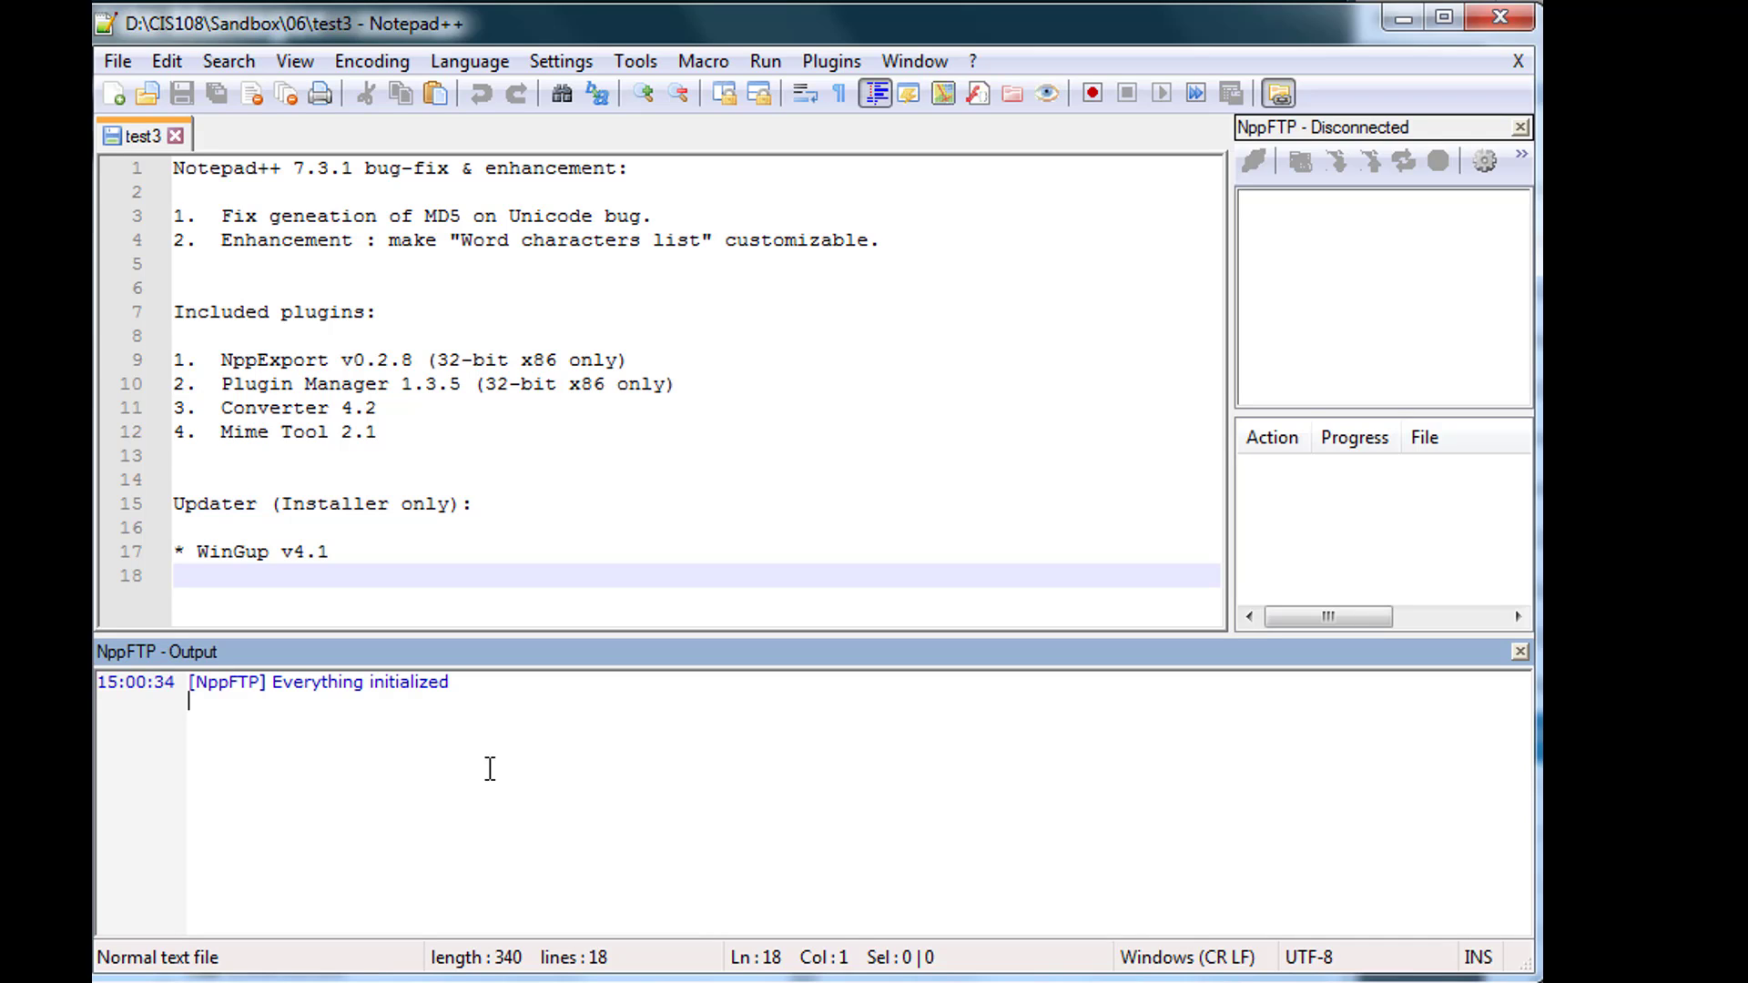
- Add a new NppFTP connection profile named CIS108 in Profile settings
{"action": "left_click", "coordinate": [1487, 164]}
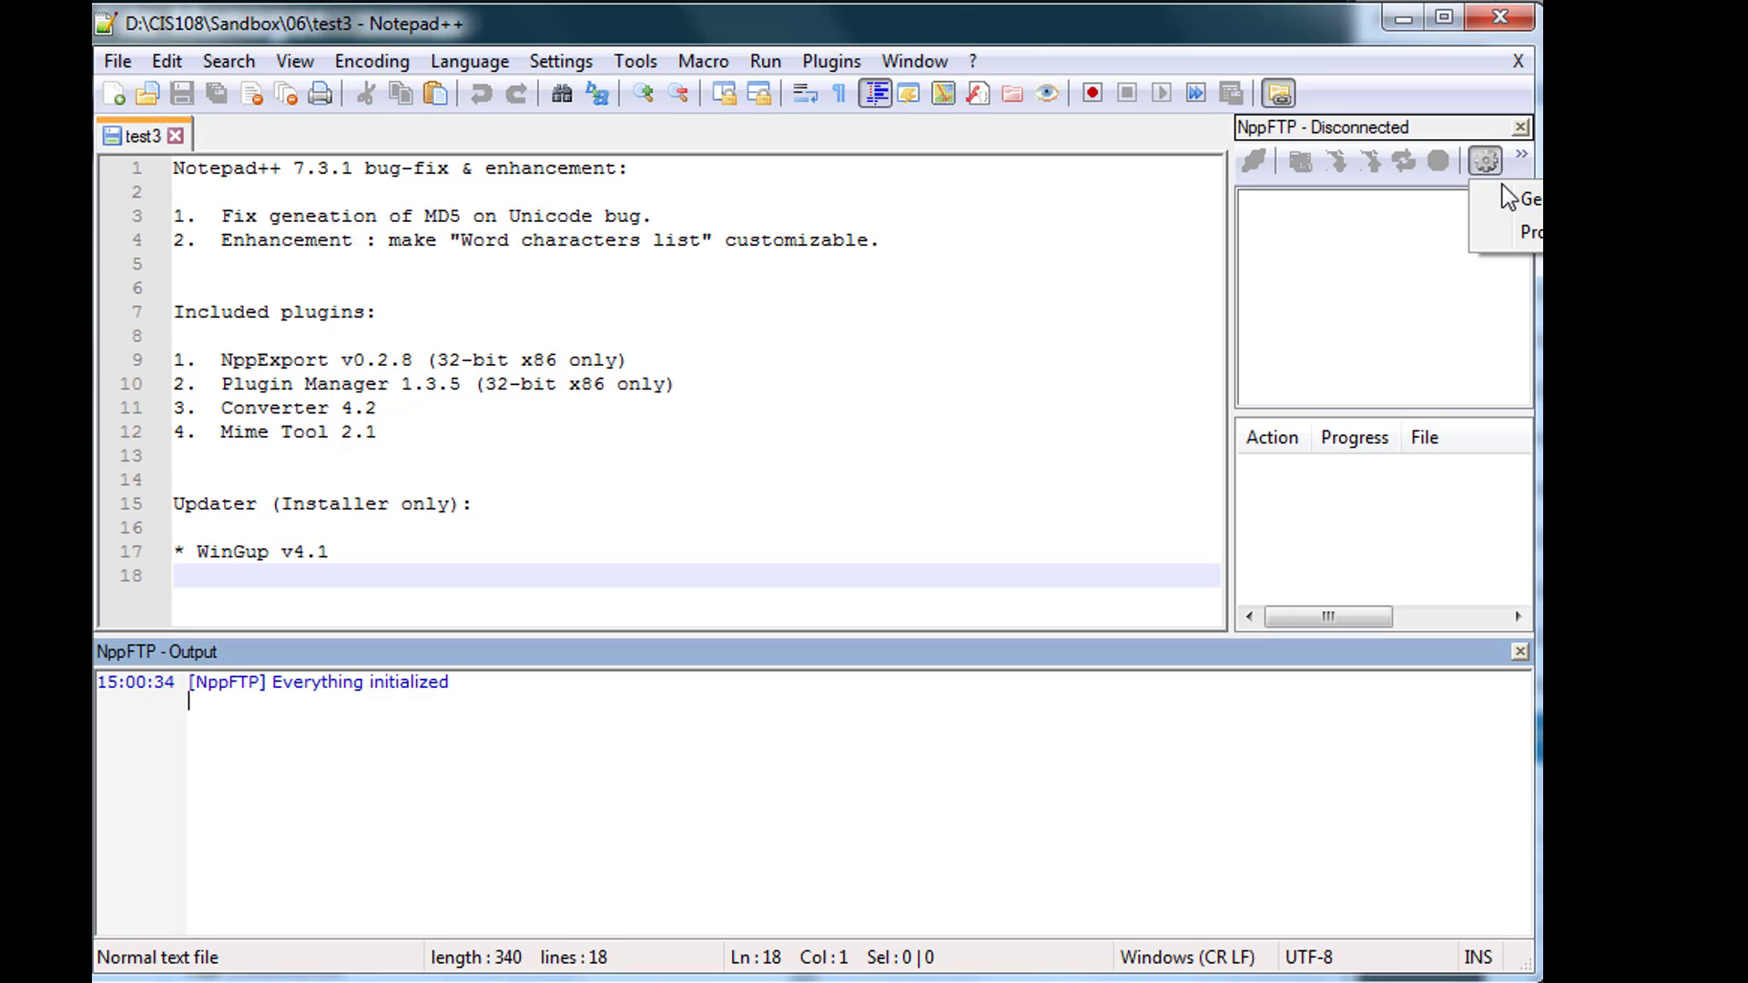
{"action": "left_click", "coordinate": [1524, 235]}
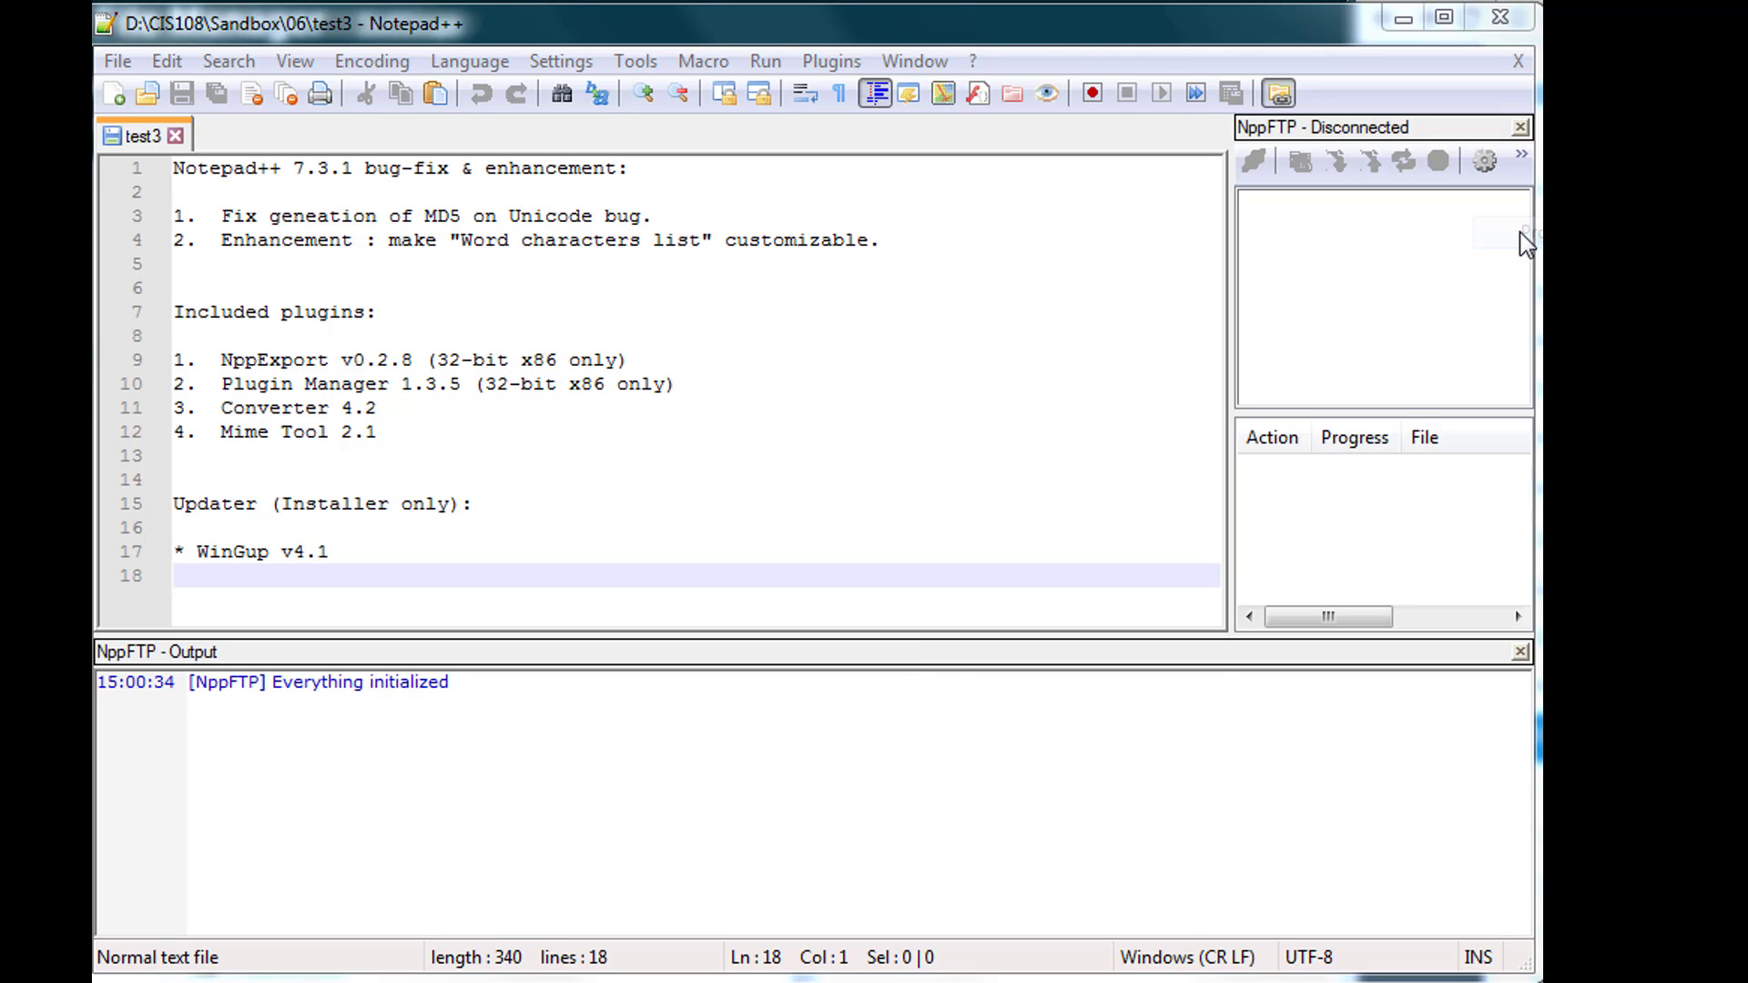
{"action": "left_click_drag", "start_coordinate": [1194, 335], "coordinate": [817, 326]}
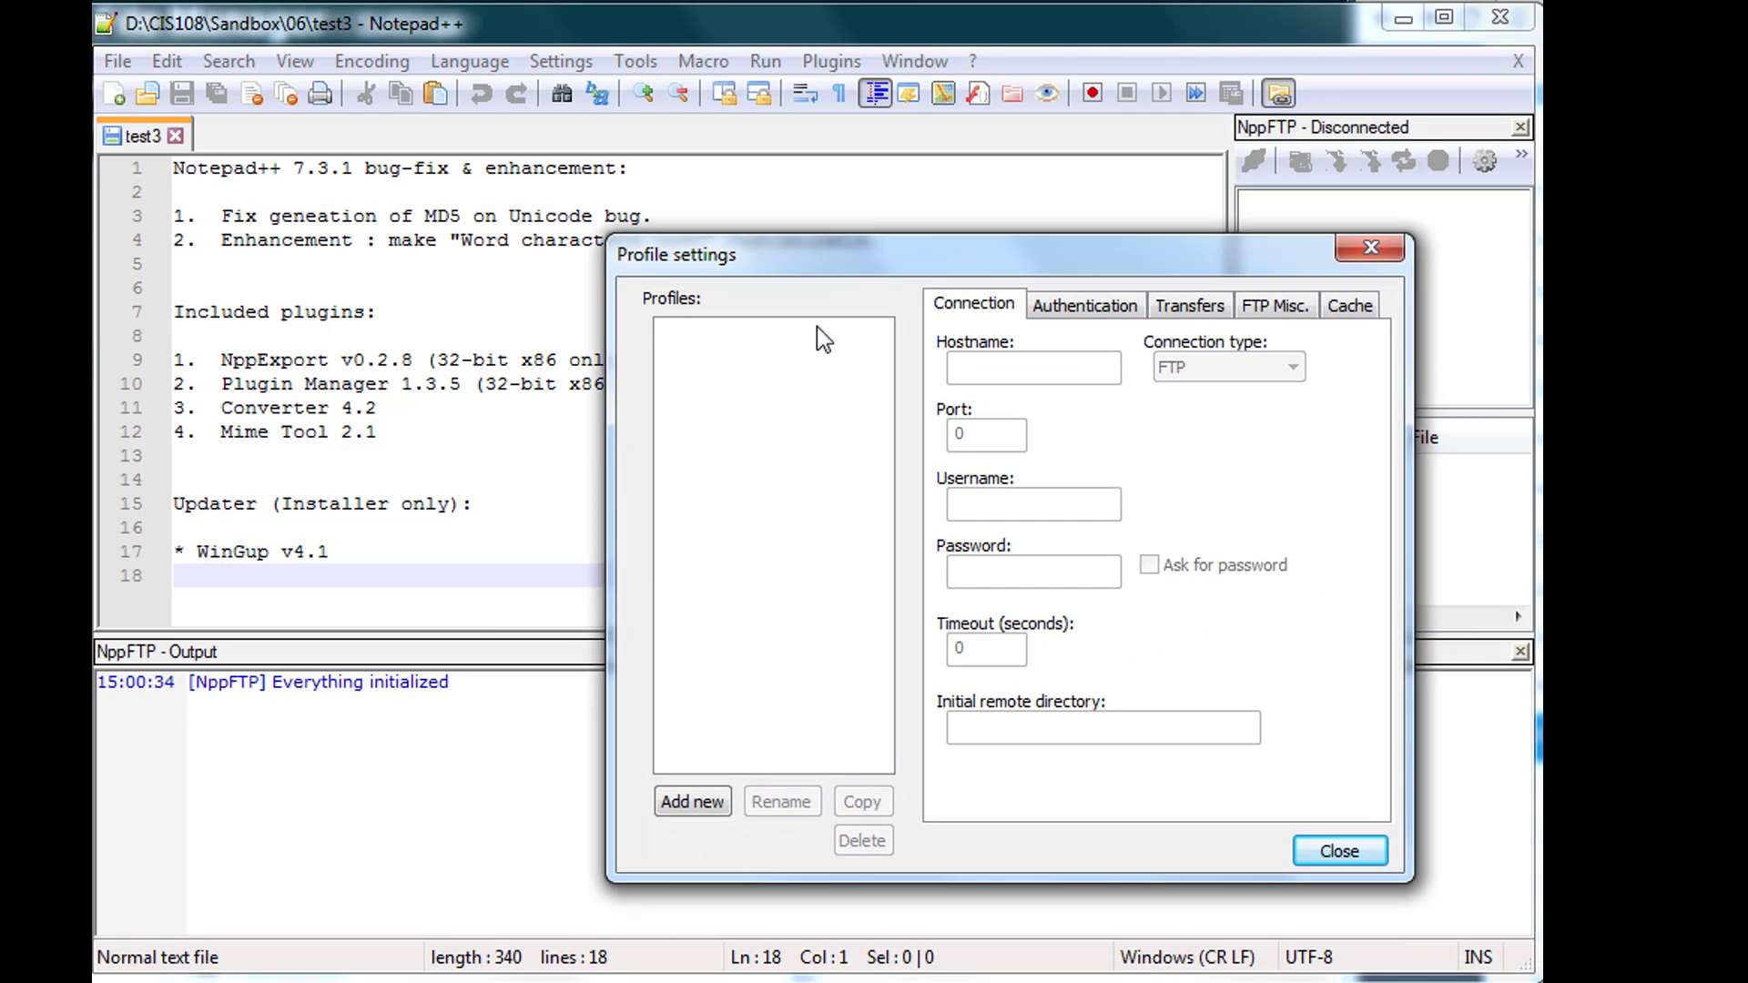
{"action": "left_click", "coordinate": [684, 812]}
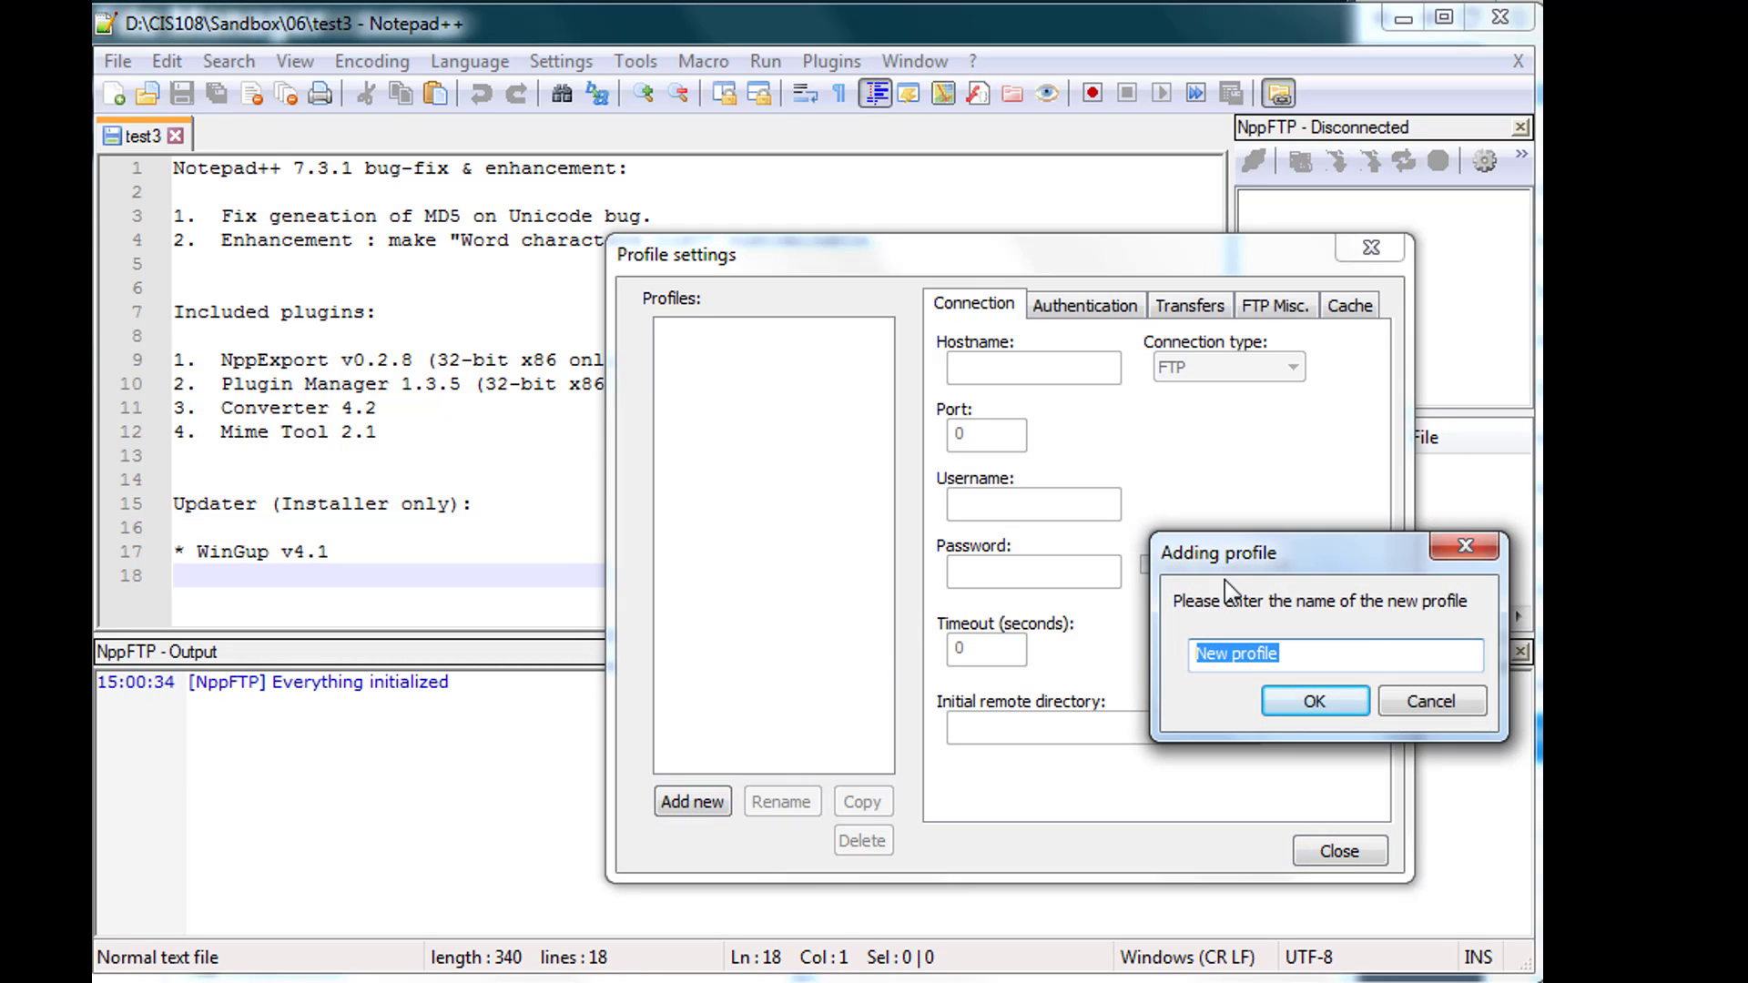
{"action": "left_click_drag", "start_coordinate": [1236, 546], "coordinate": [996, 525]}
{"action": "type", "text": "CIS108"}
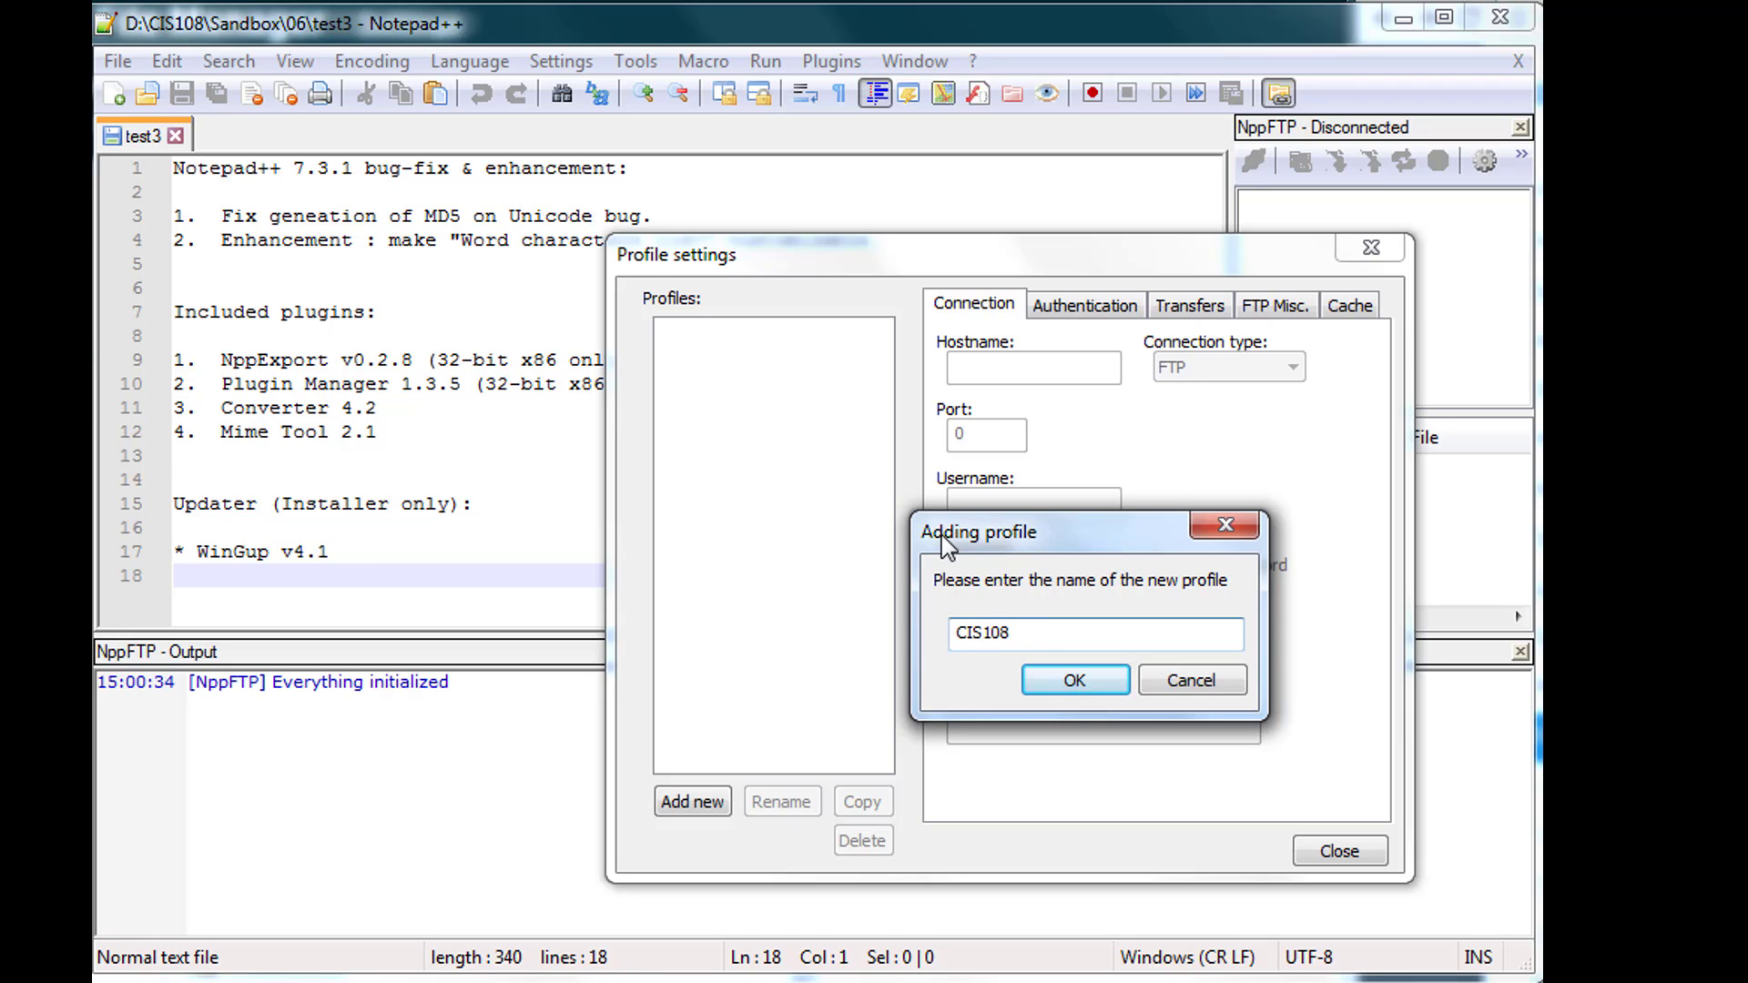
{"action": "left_click", "coordinate": [1083, 686]}
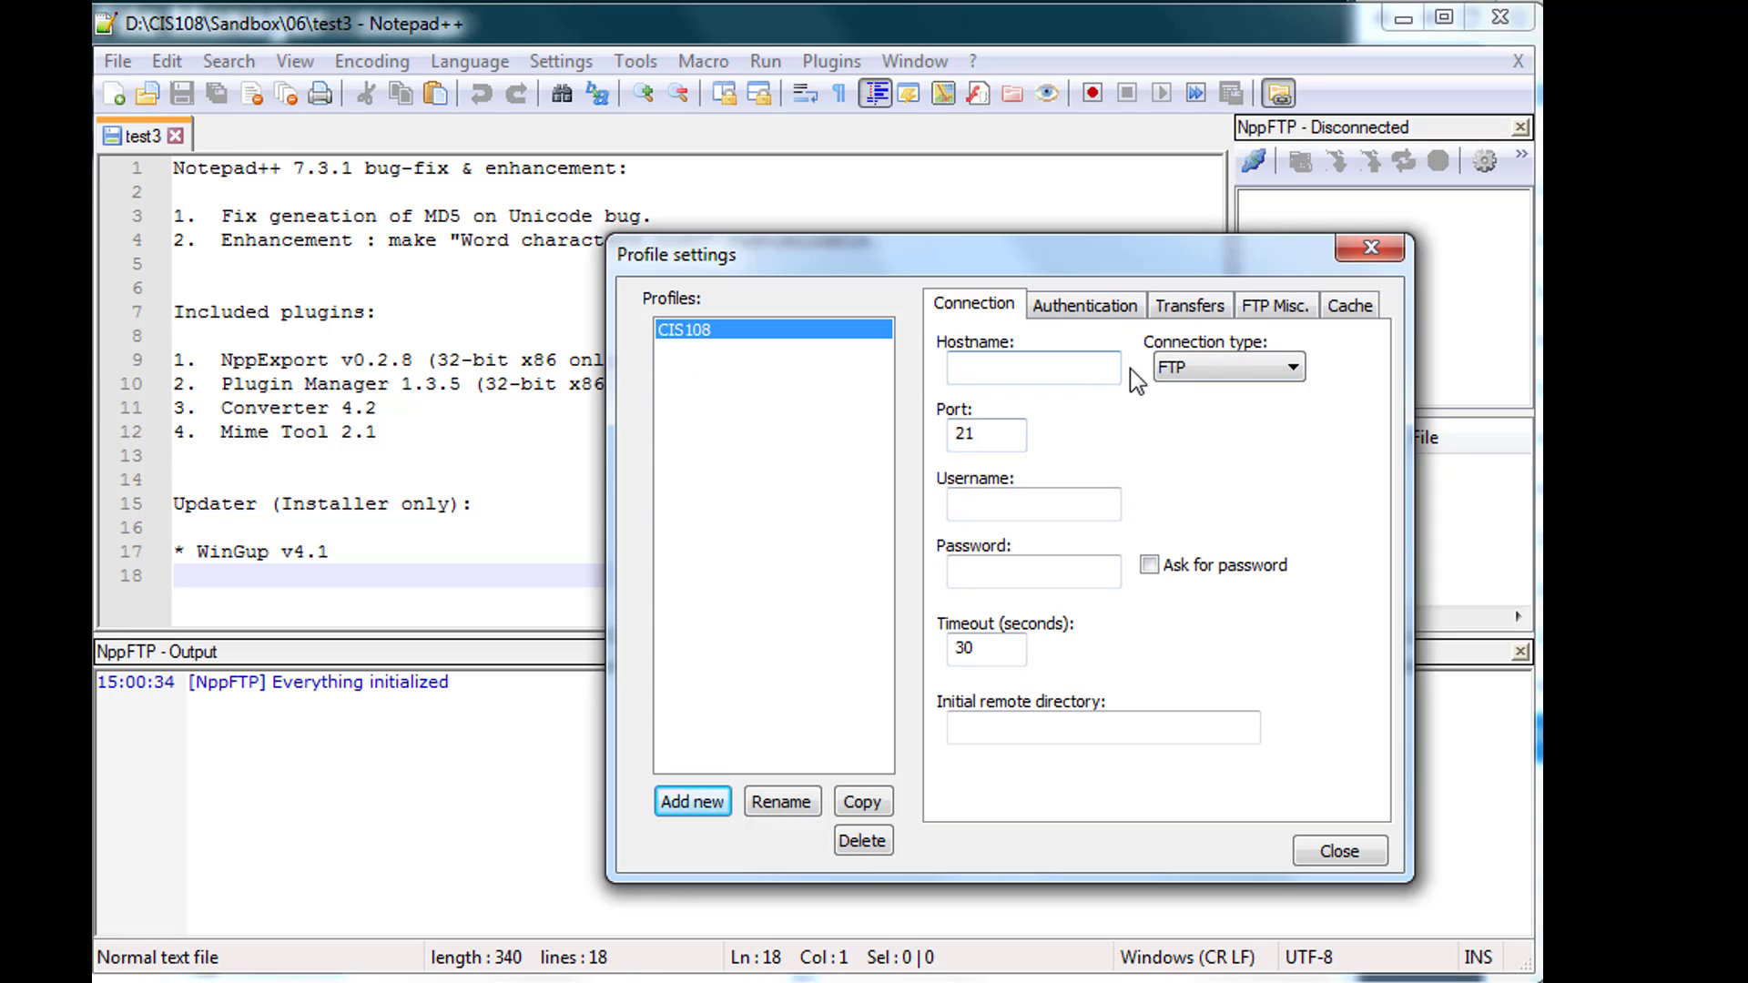
- Enter the CIS108 server hostname, username and password, close settings, and list connectable profiles
{"action": "left_click", "coordinate": [1082, 366]}
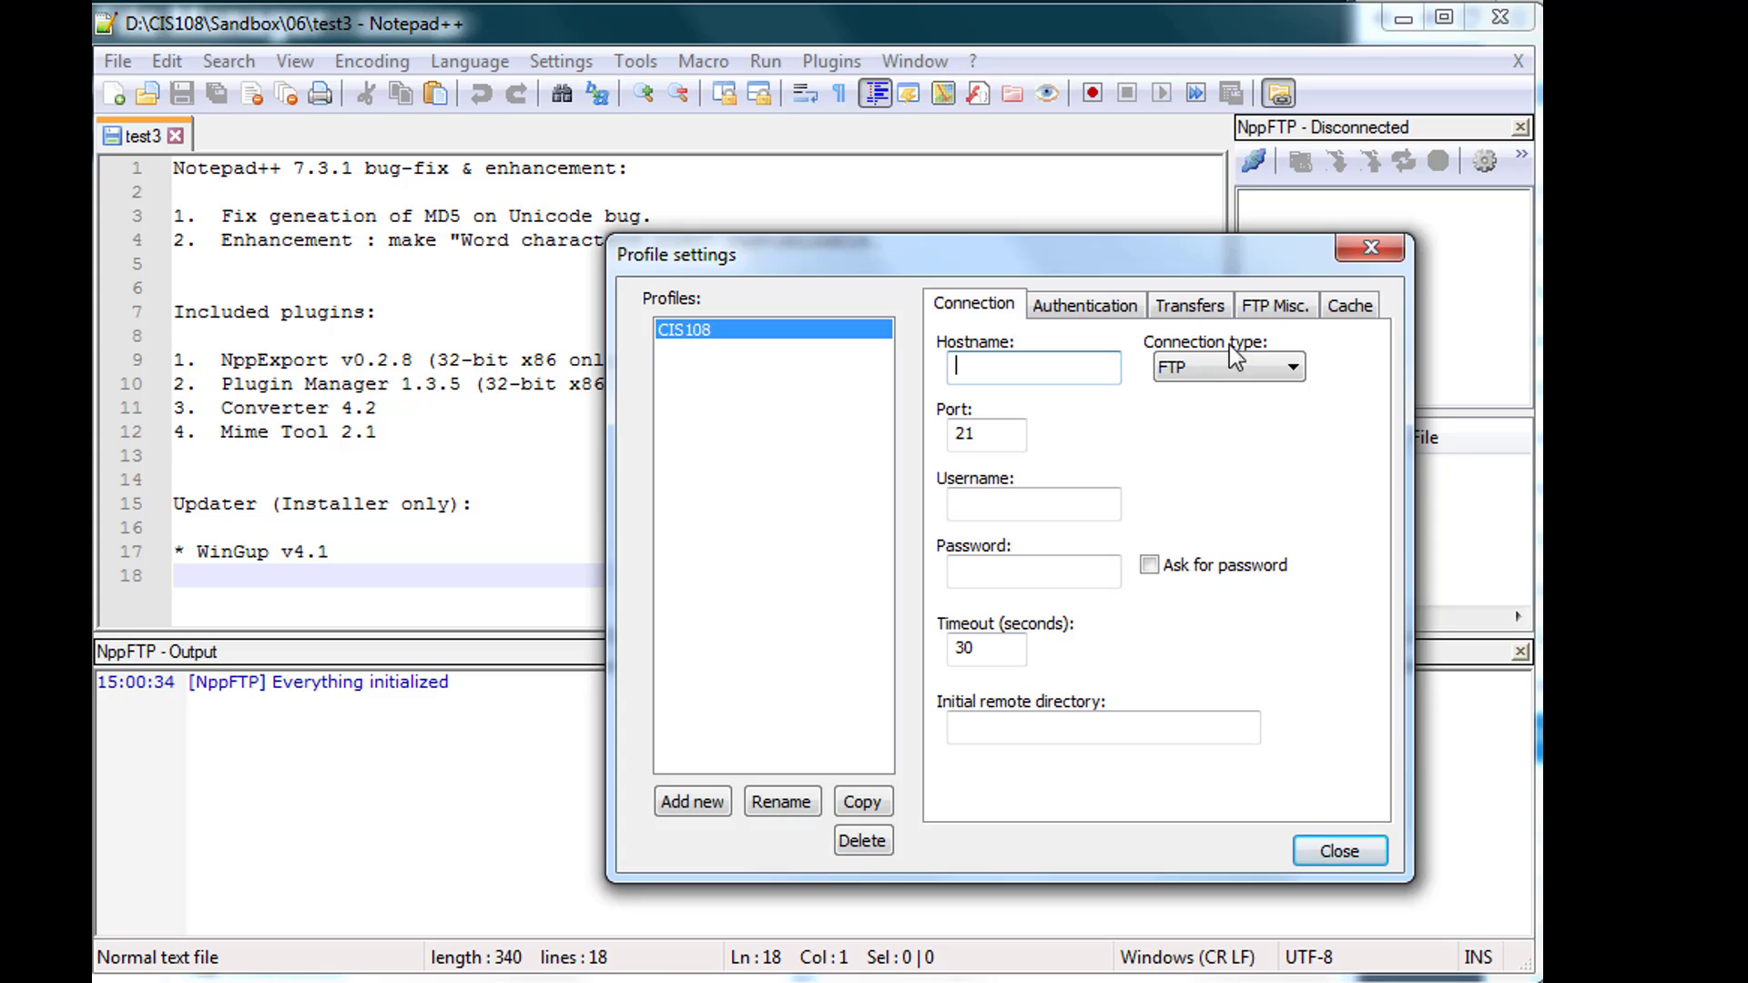
{"action": "key", "text": "alt+Tab"}
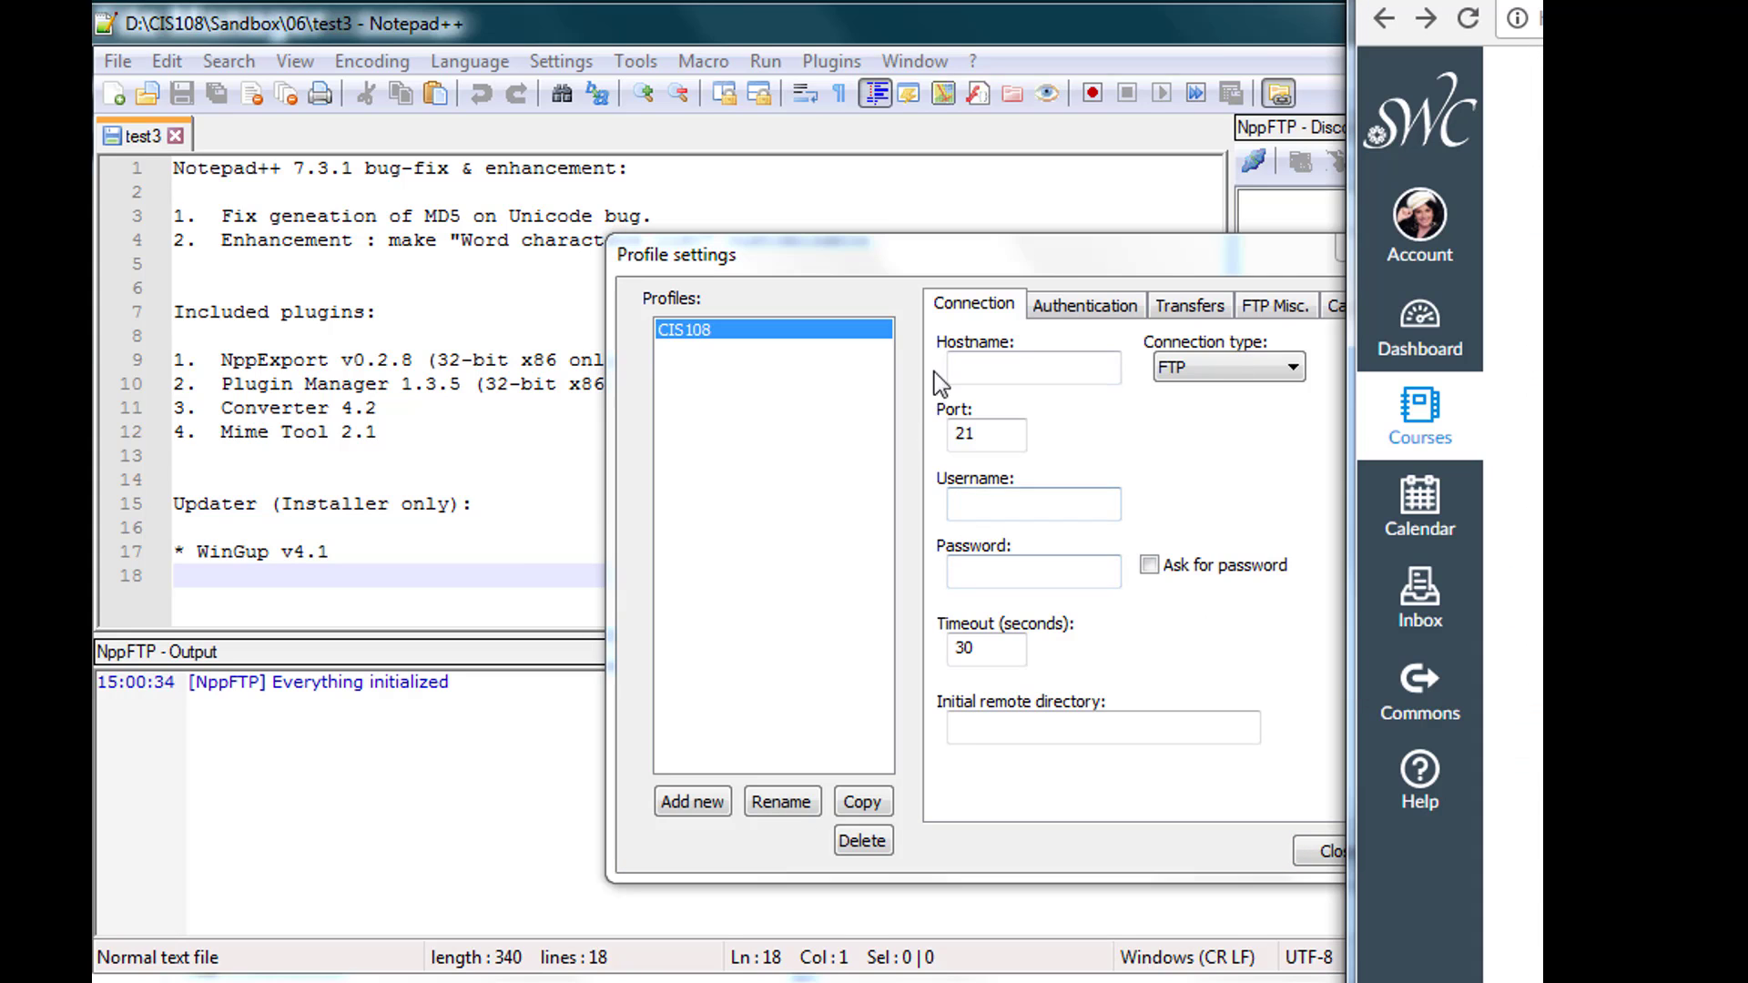
{"action": "left_click", "coordinate": [963, 301]}
{"action": "left_click", "coordinate": [987, 368]}
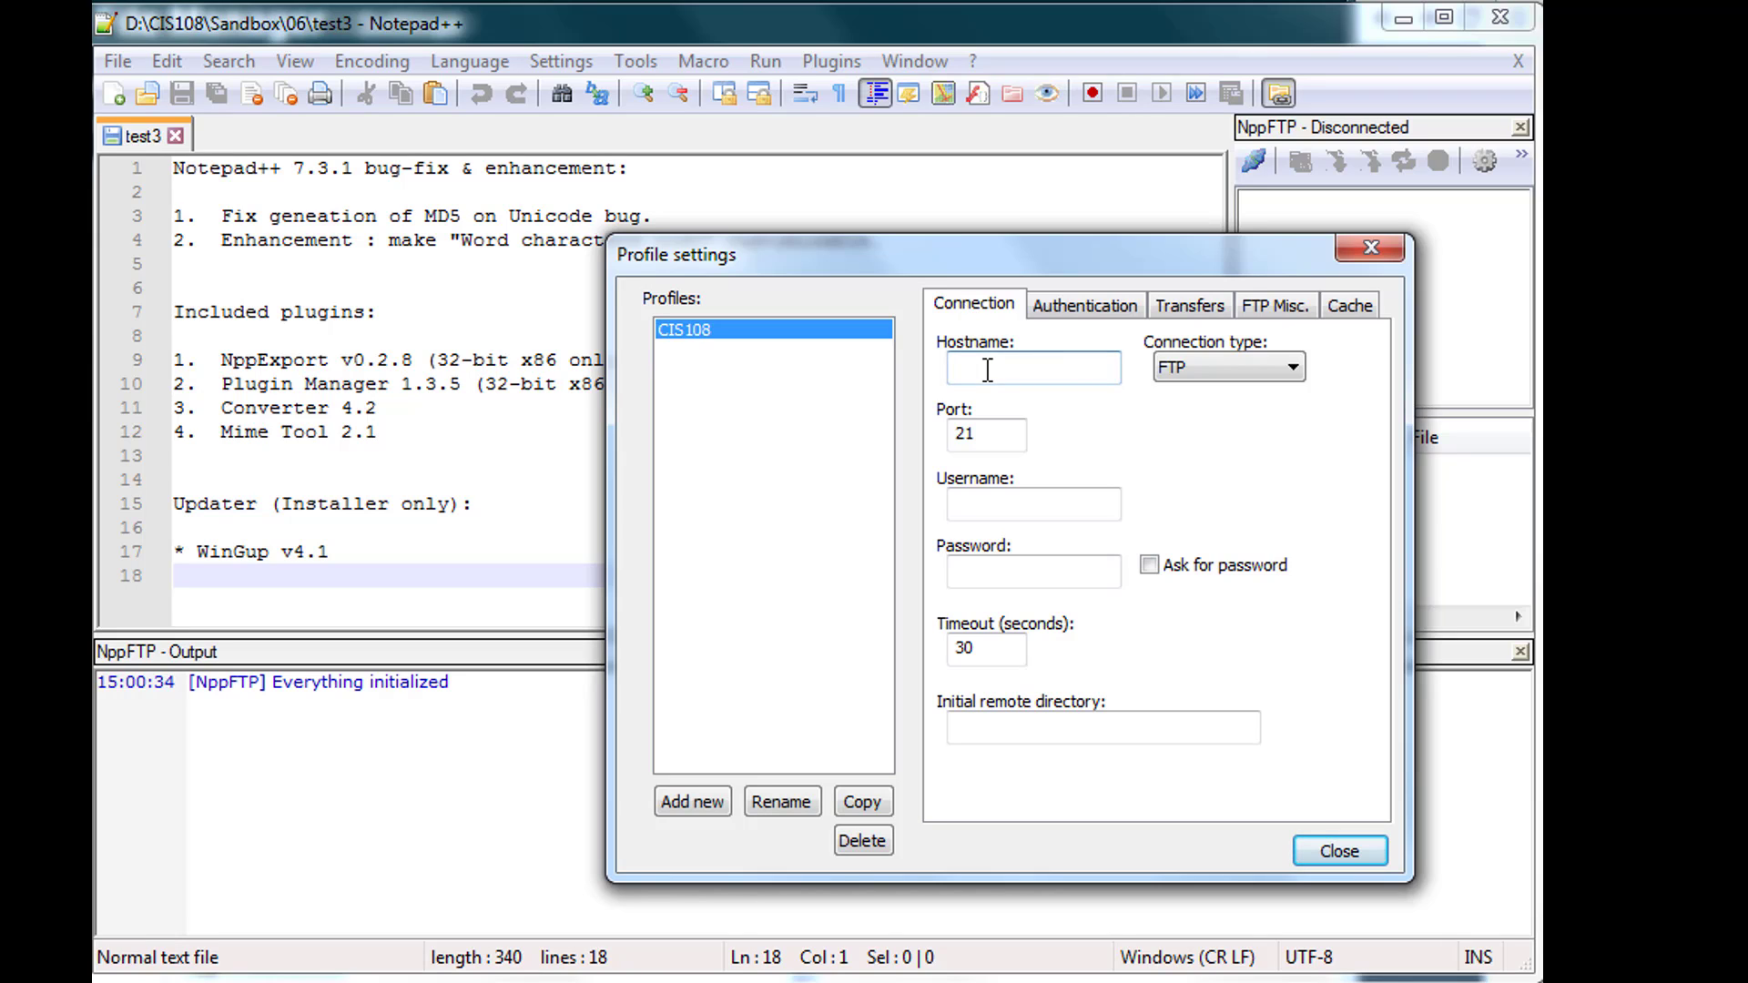
{"action": "type", "text": "juliegrimes.com"}
{"action": "left_click", "coordinate": [991, 501]}
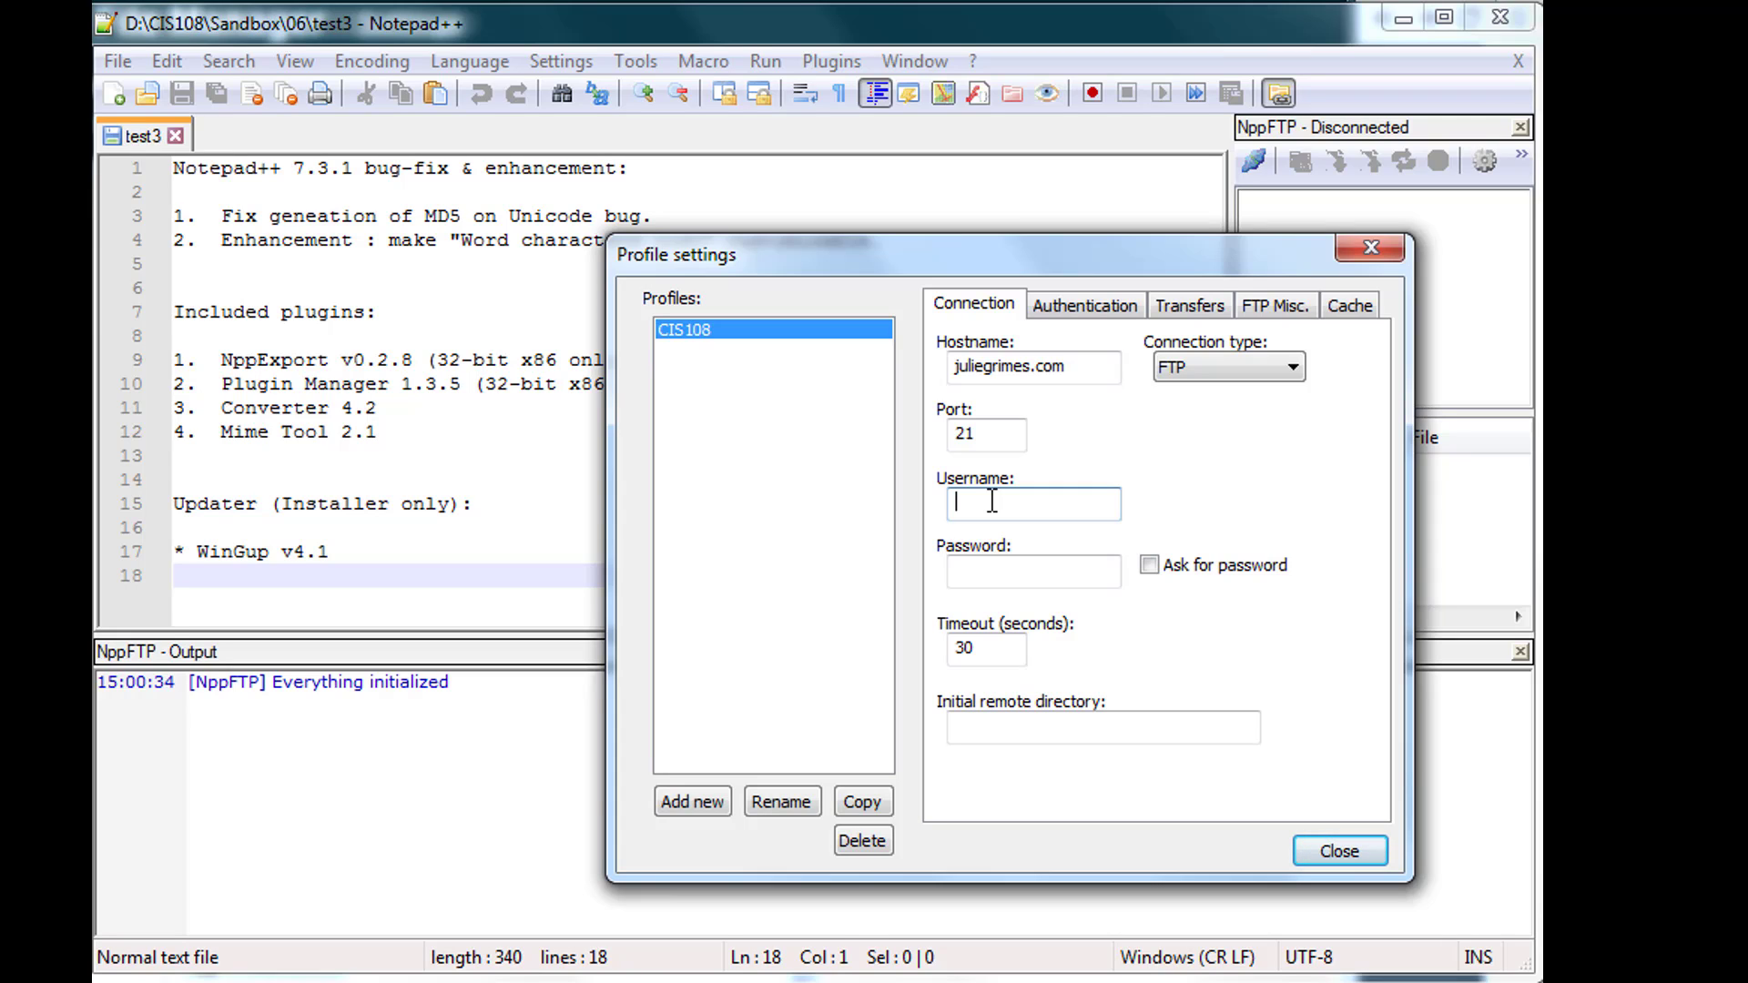
{"action": "left_click", "coordinate": [1002, 581]}
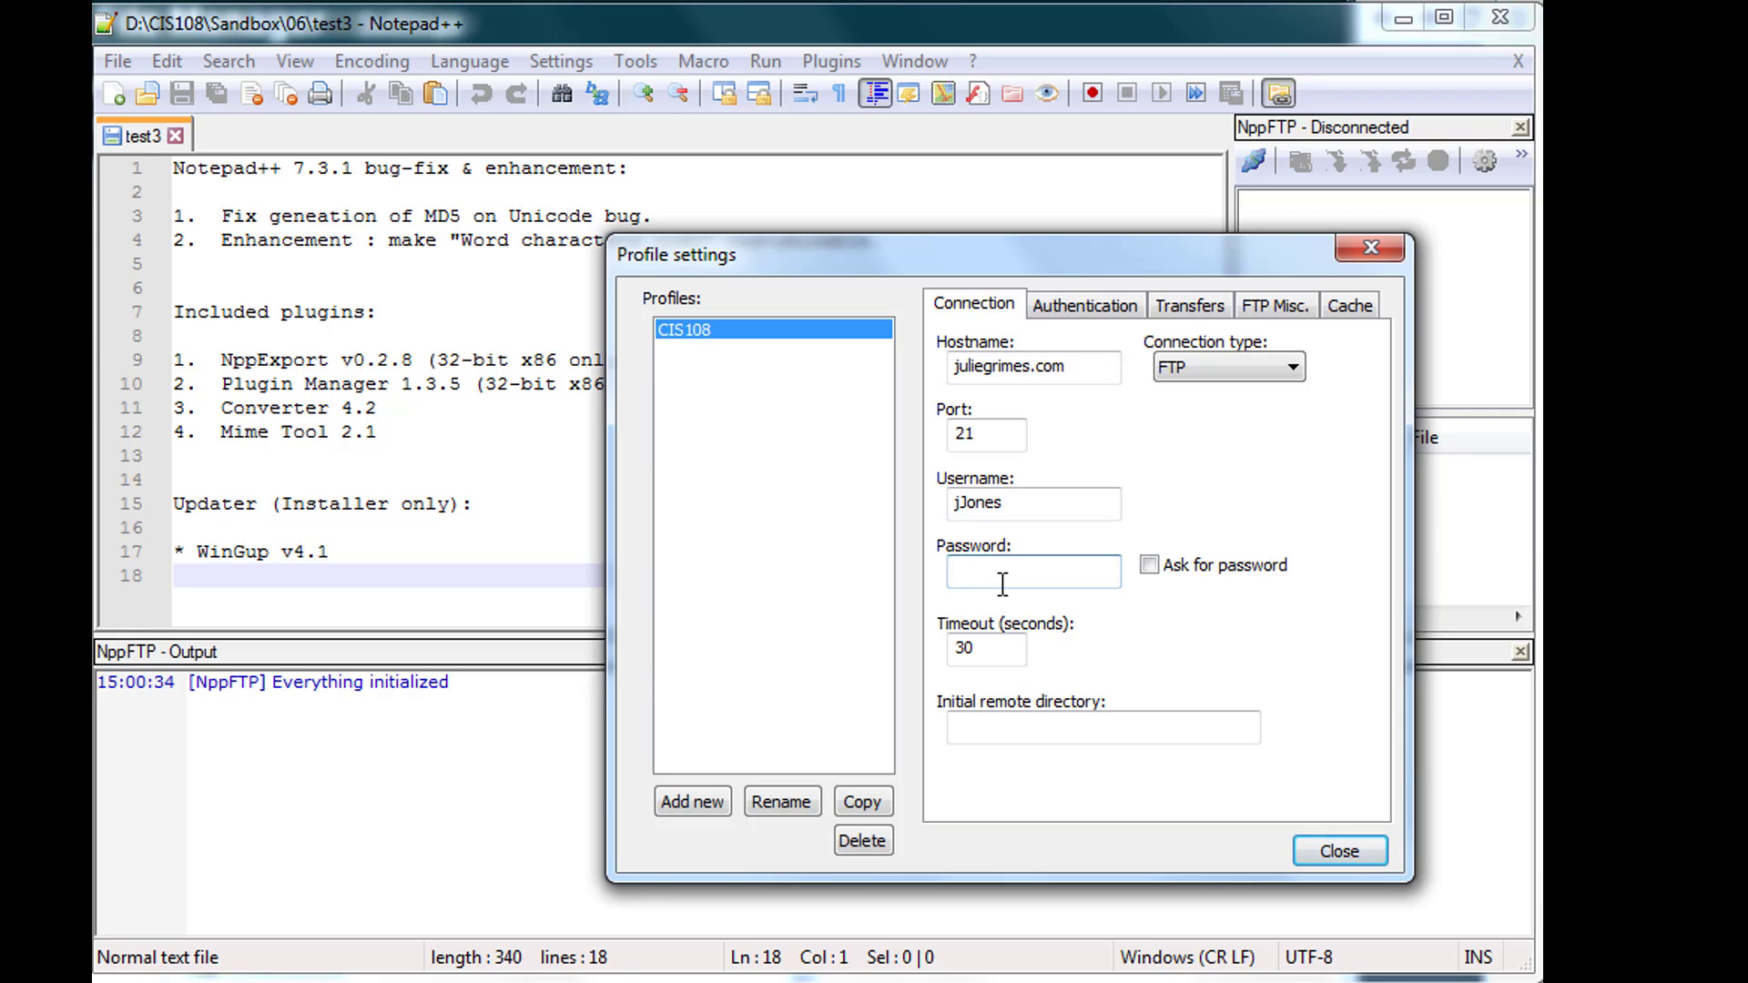
{"action": "type", "text": "************"}
{"action": "left_click", "coordinate": [1334, 854]}
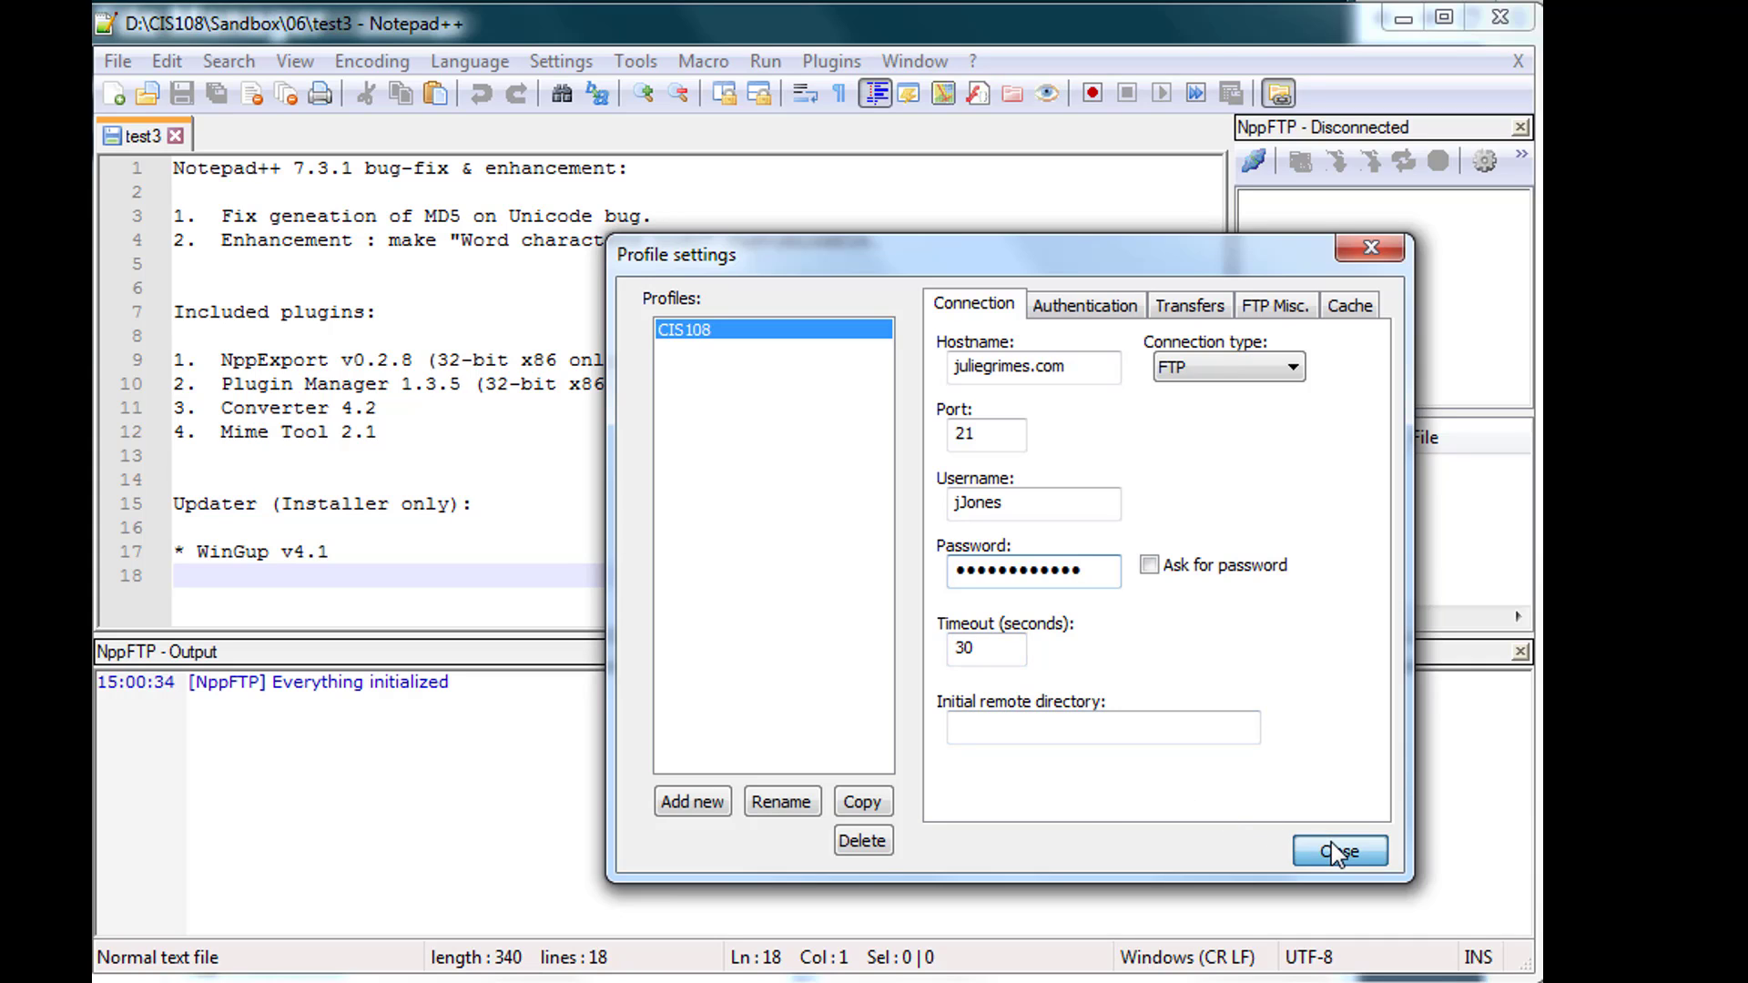
{"action": "left_click", "coordinate": [1254, 164]}
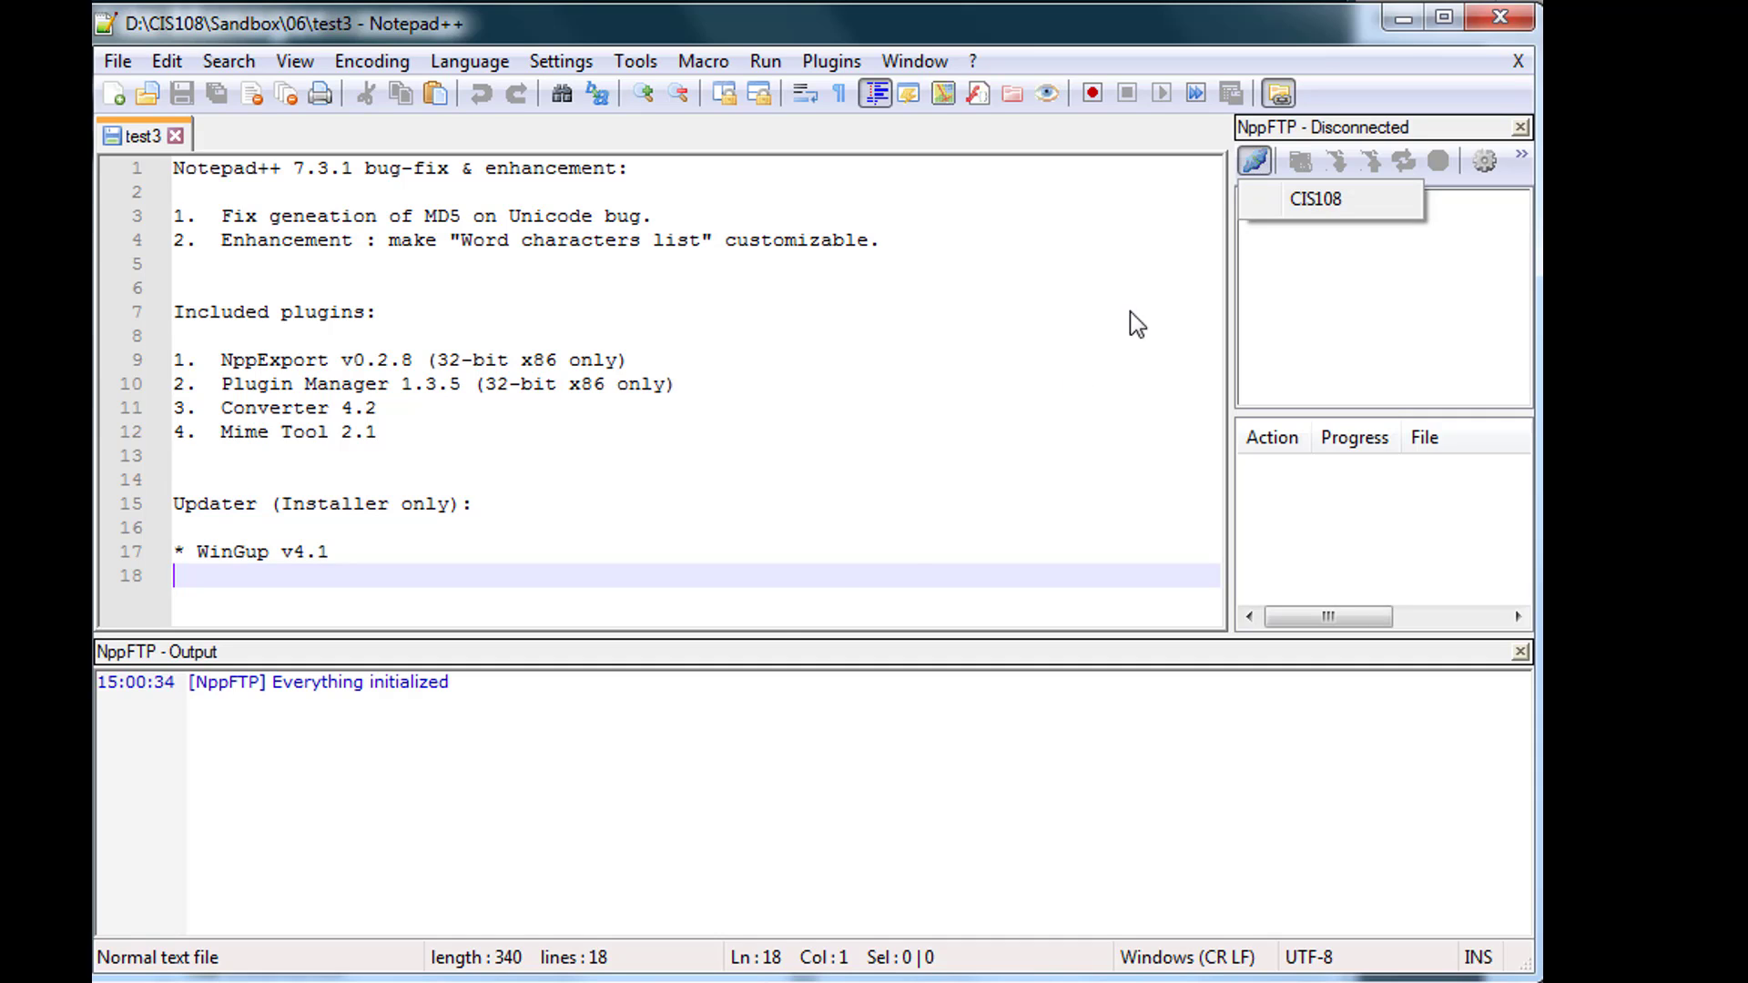
- Connect with CIS108 and select the '530 Login authentication failed' and Disconnected log lines
{"action": "left_click", "coordinate": [1319, 202]}
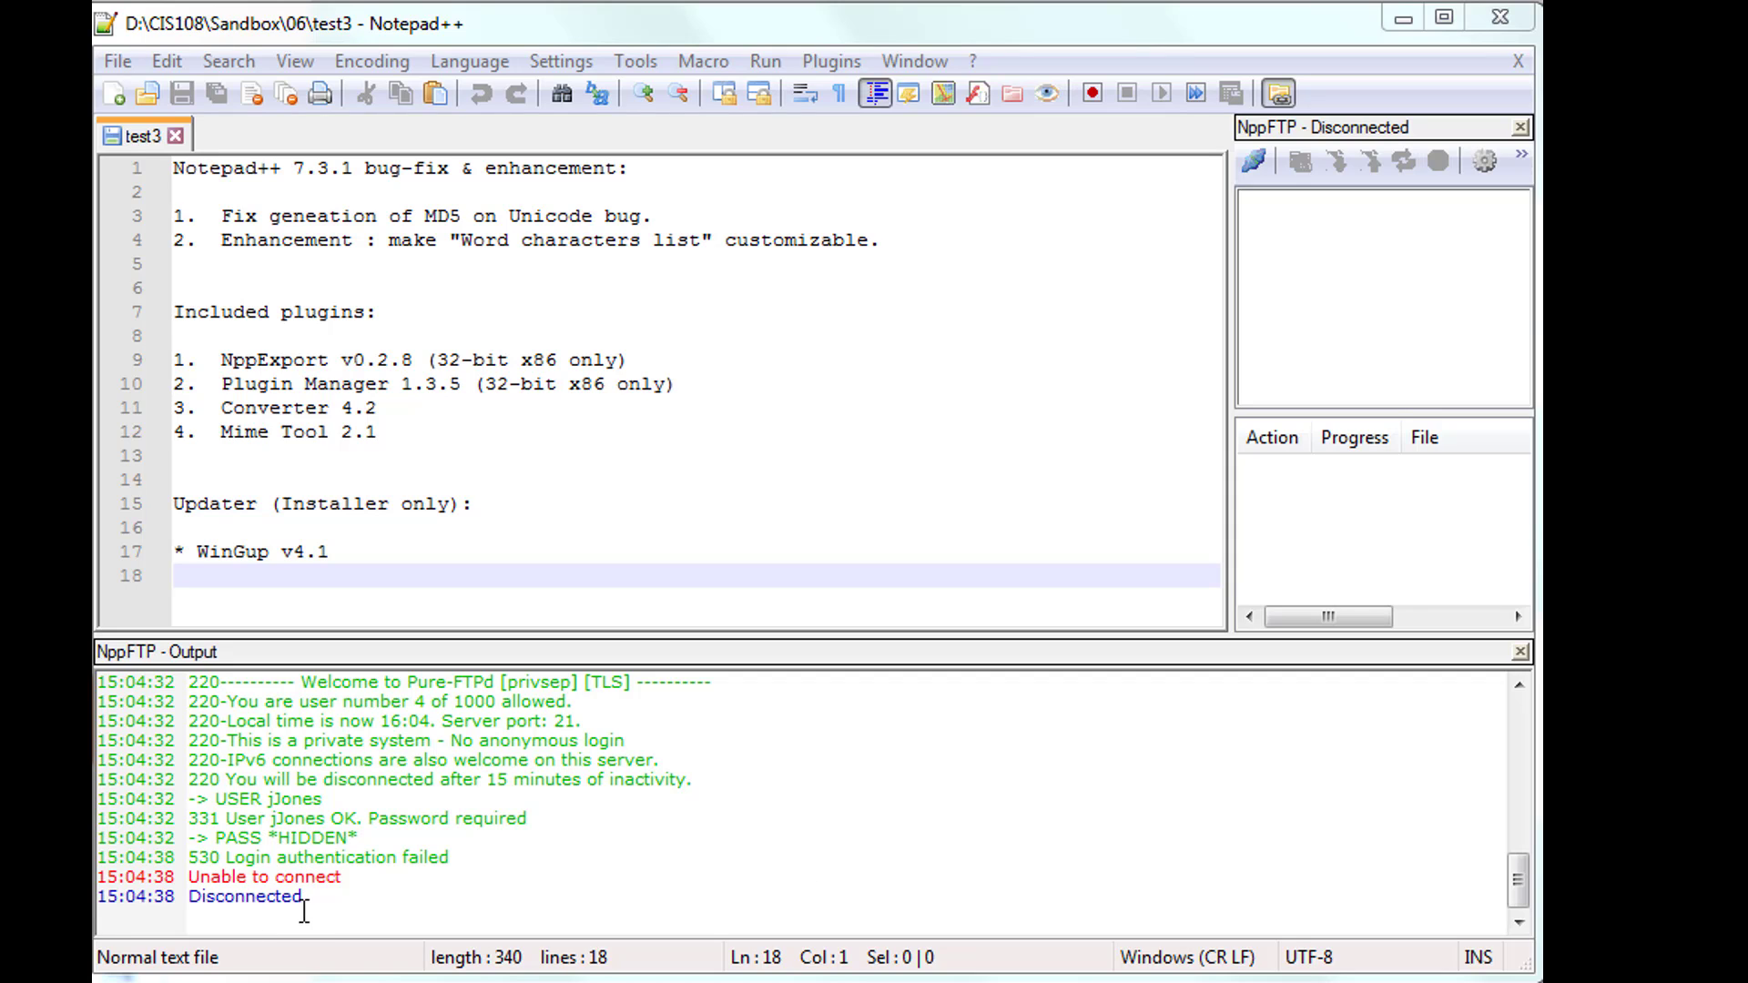
{"action": "left_click_drag", "start_coordinate": [304, 908], "coordinate": [130, 879]}
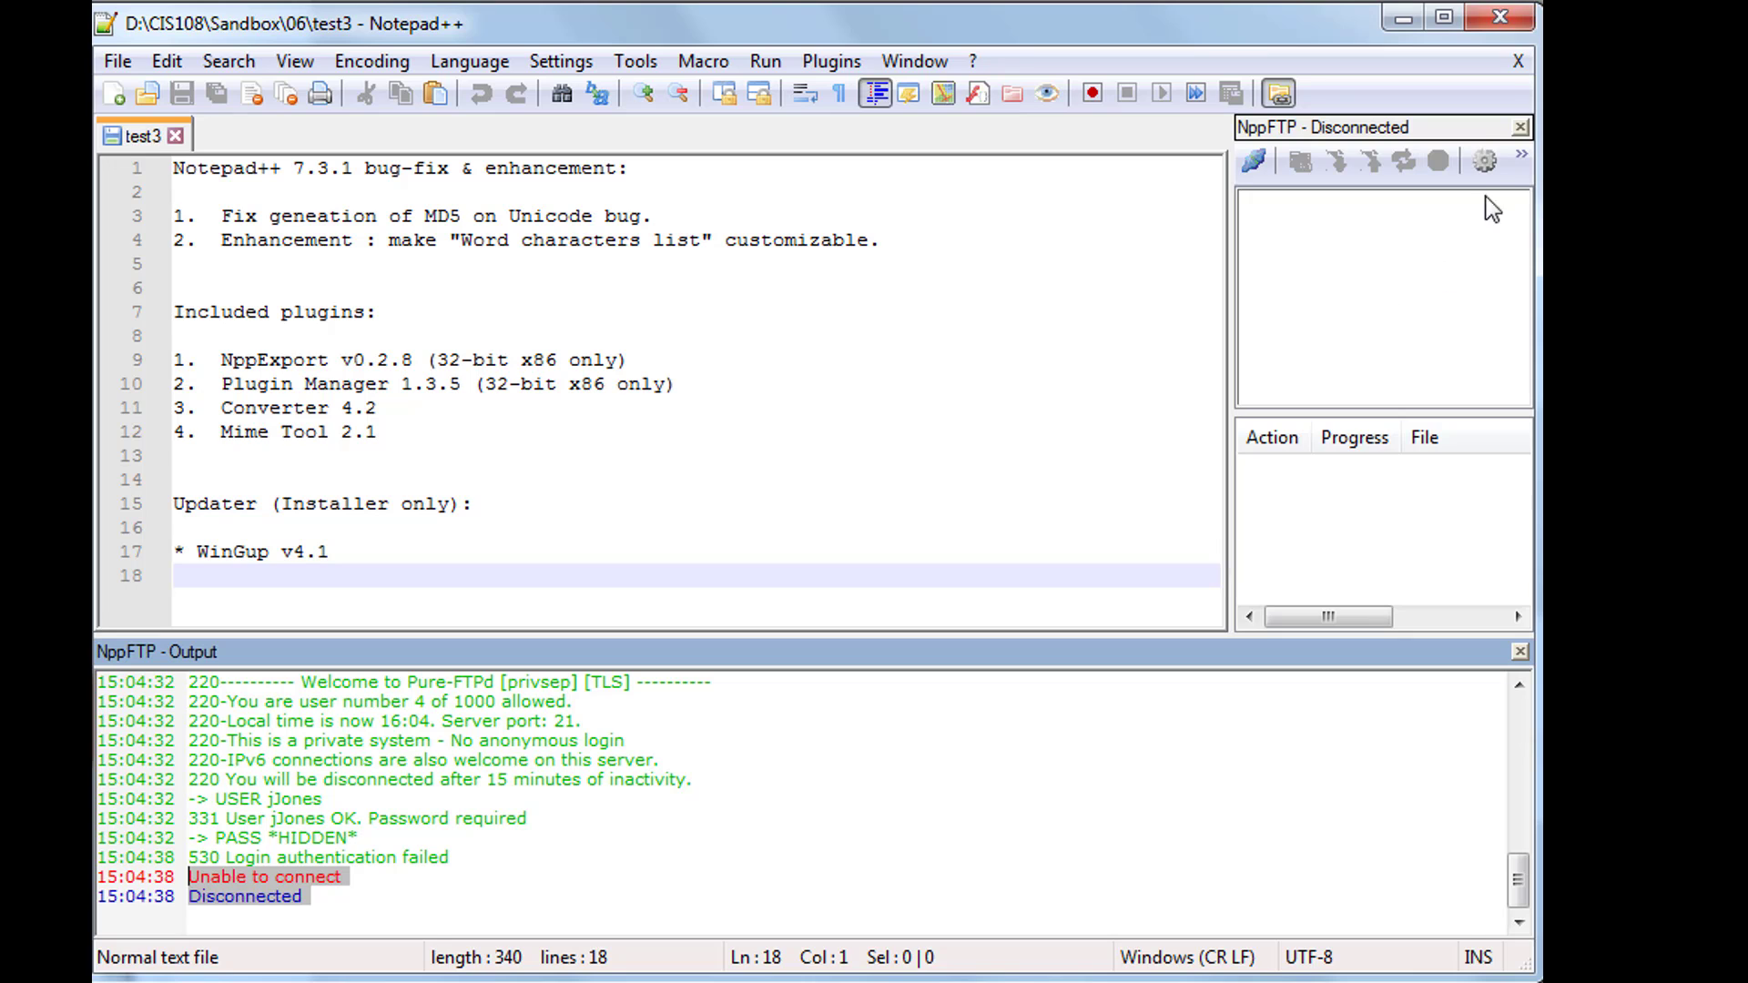
- Append the server's domain to the CIS108 profile's username and close Profile settings
{"action": "left_click", "coordinate": [1484, 162]}
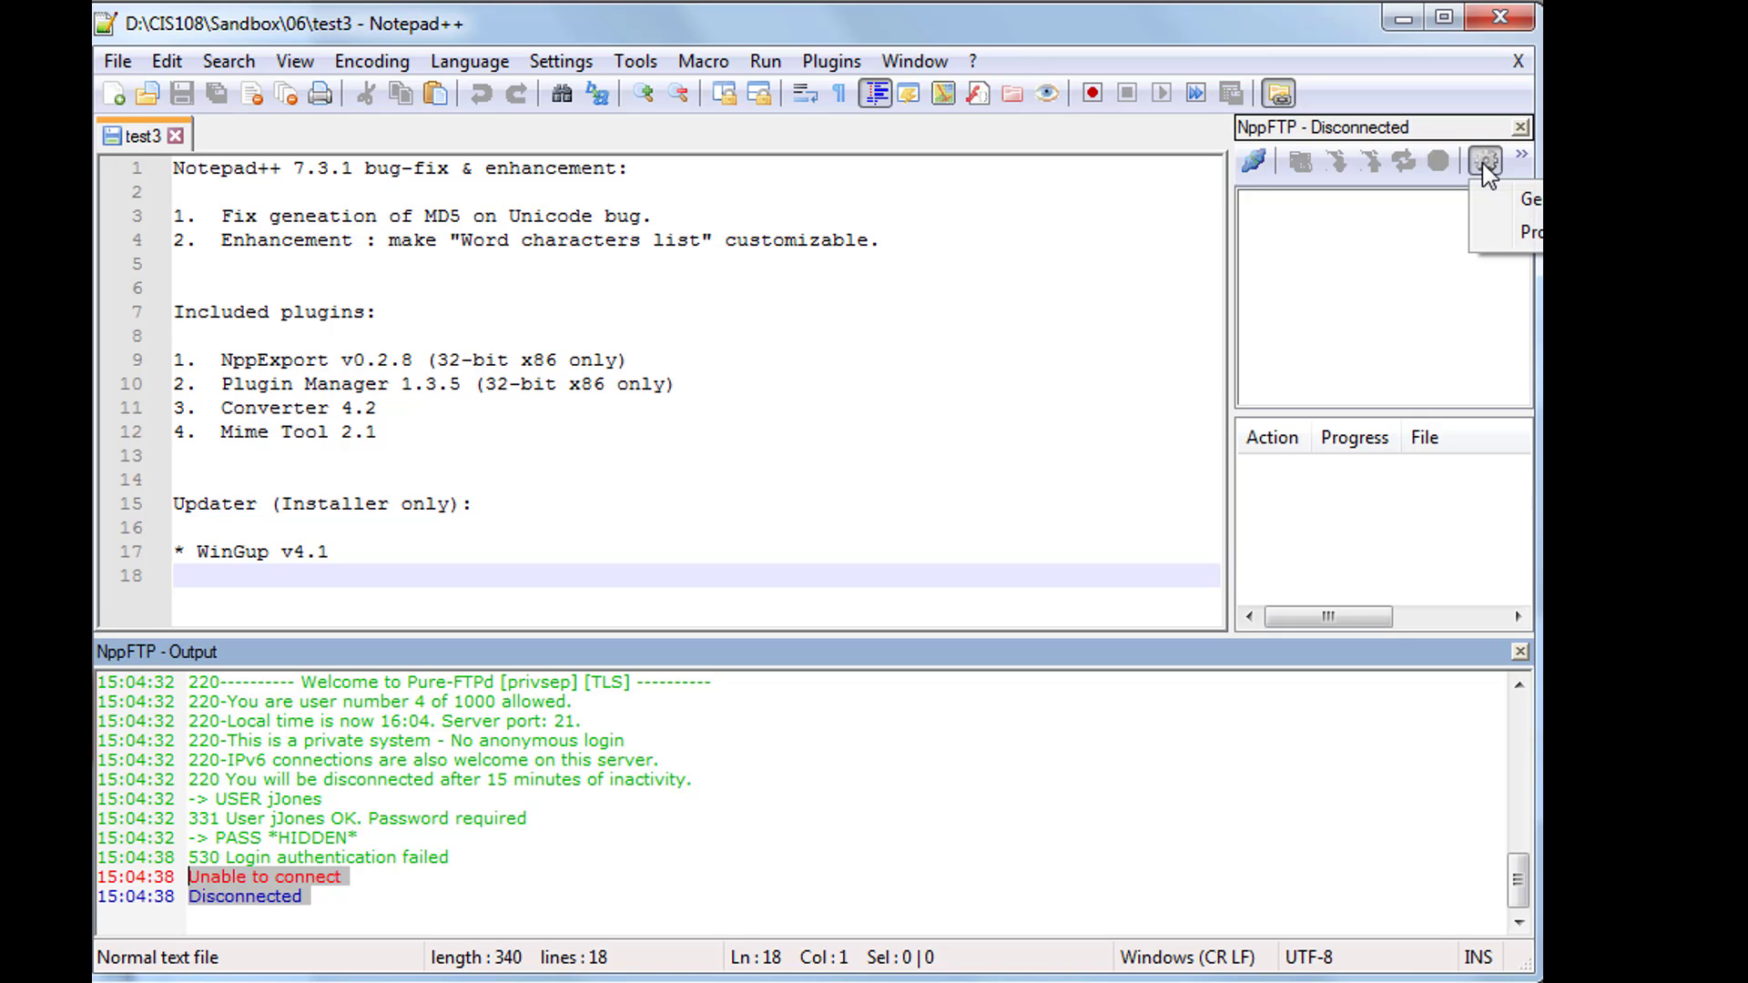
{"action": "left_click", "coordinate": [1526, 233]}
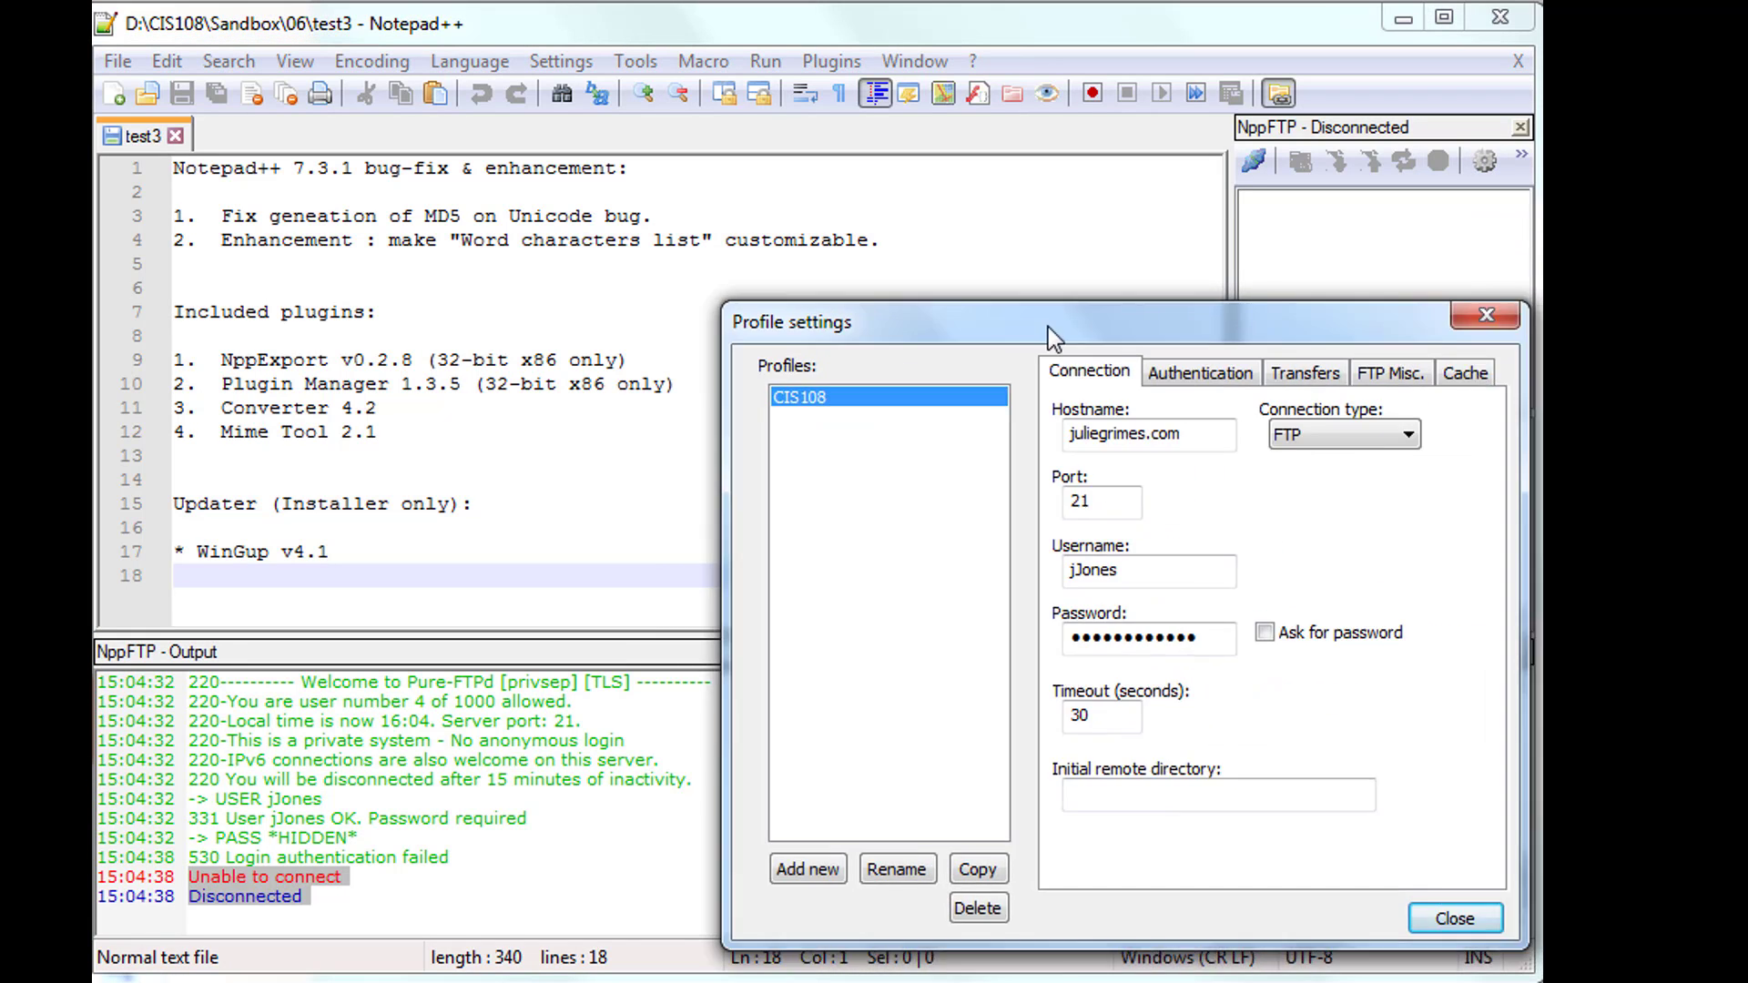
{"action": "left_click_drag", "start_coordinate": [1047, 326], "coordinate": [972, 315]}
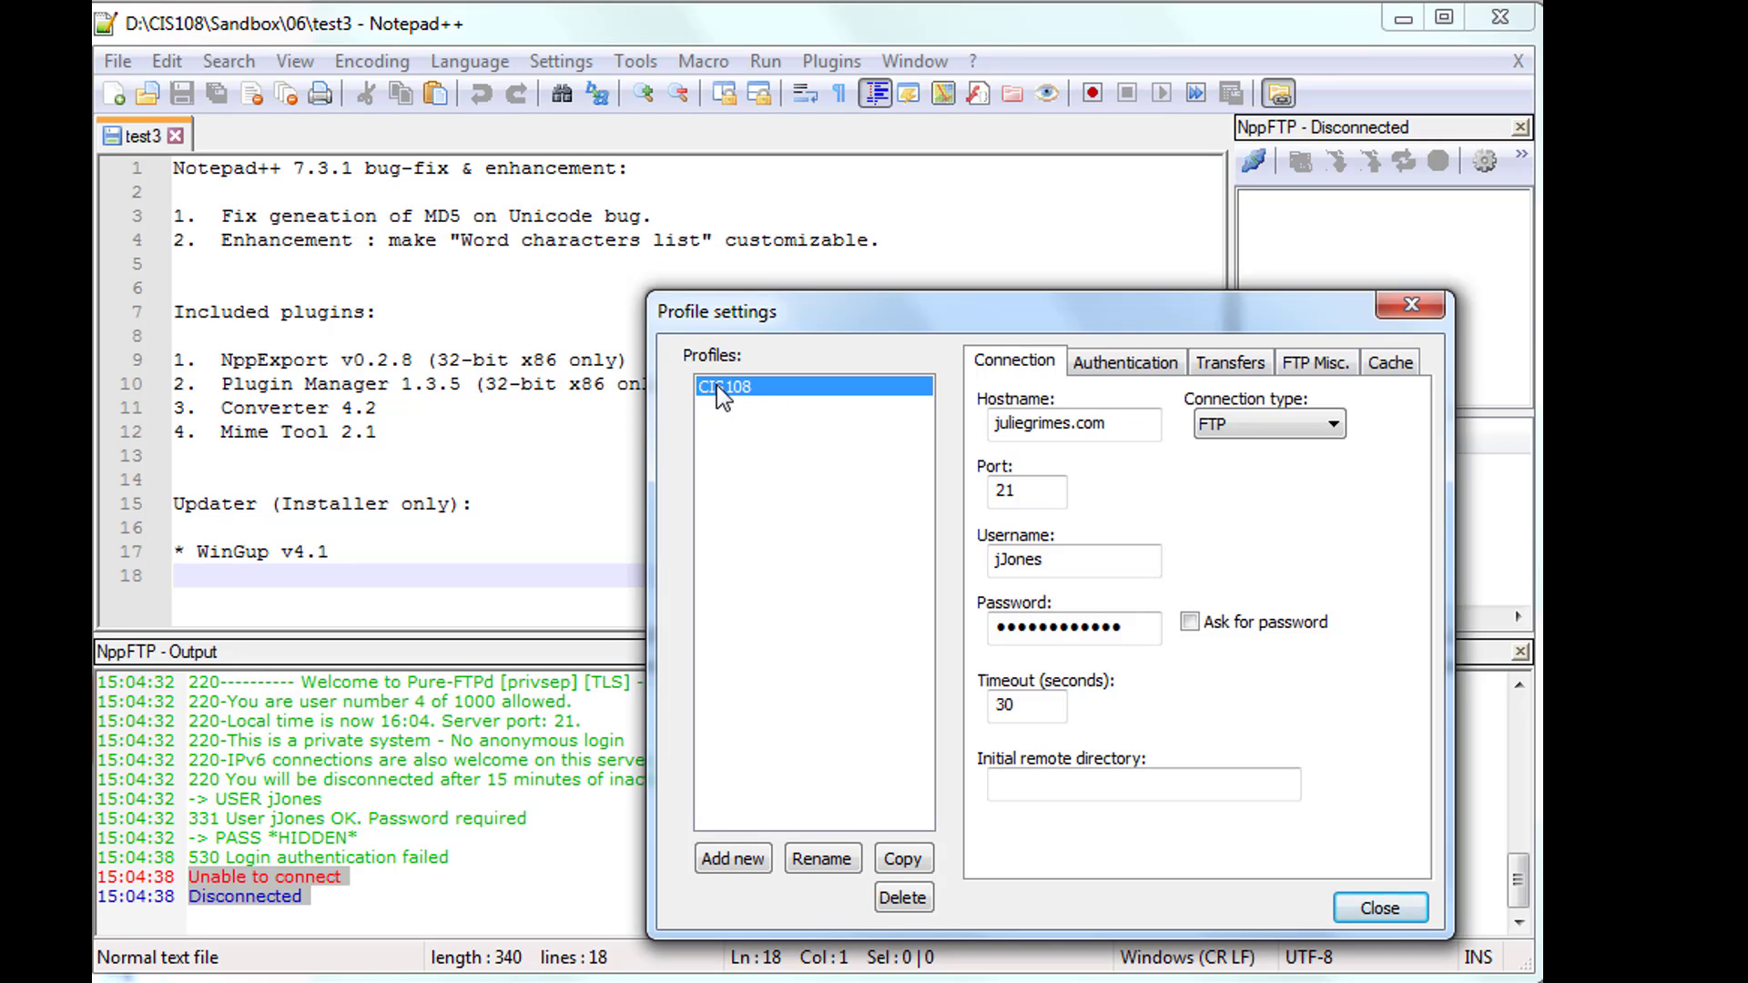
{"action": "left_click", "coordinate": [1090, 562]}
{"action": "type", "text": "@juliegrimes.com"}
{"action": "left_click", "coordinate": [1379, 908]}
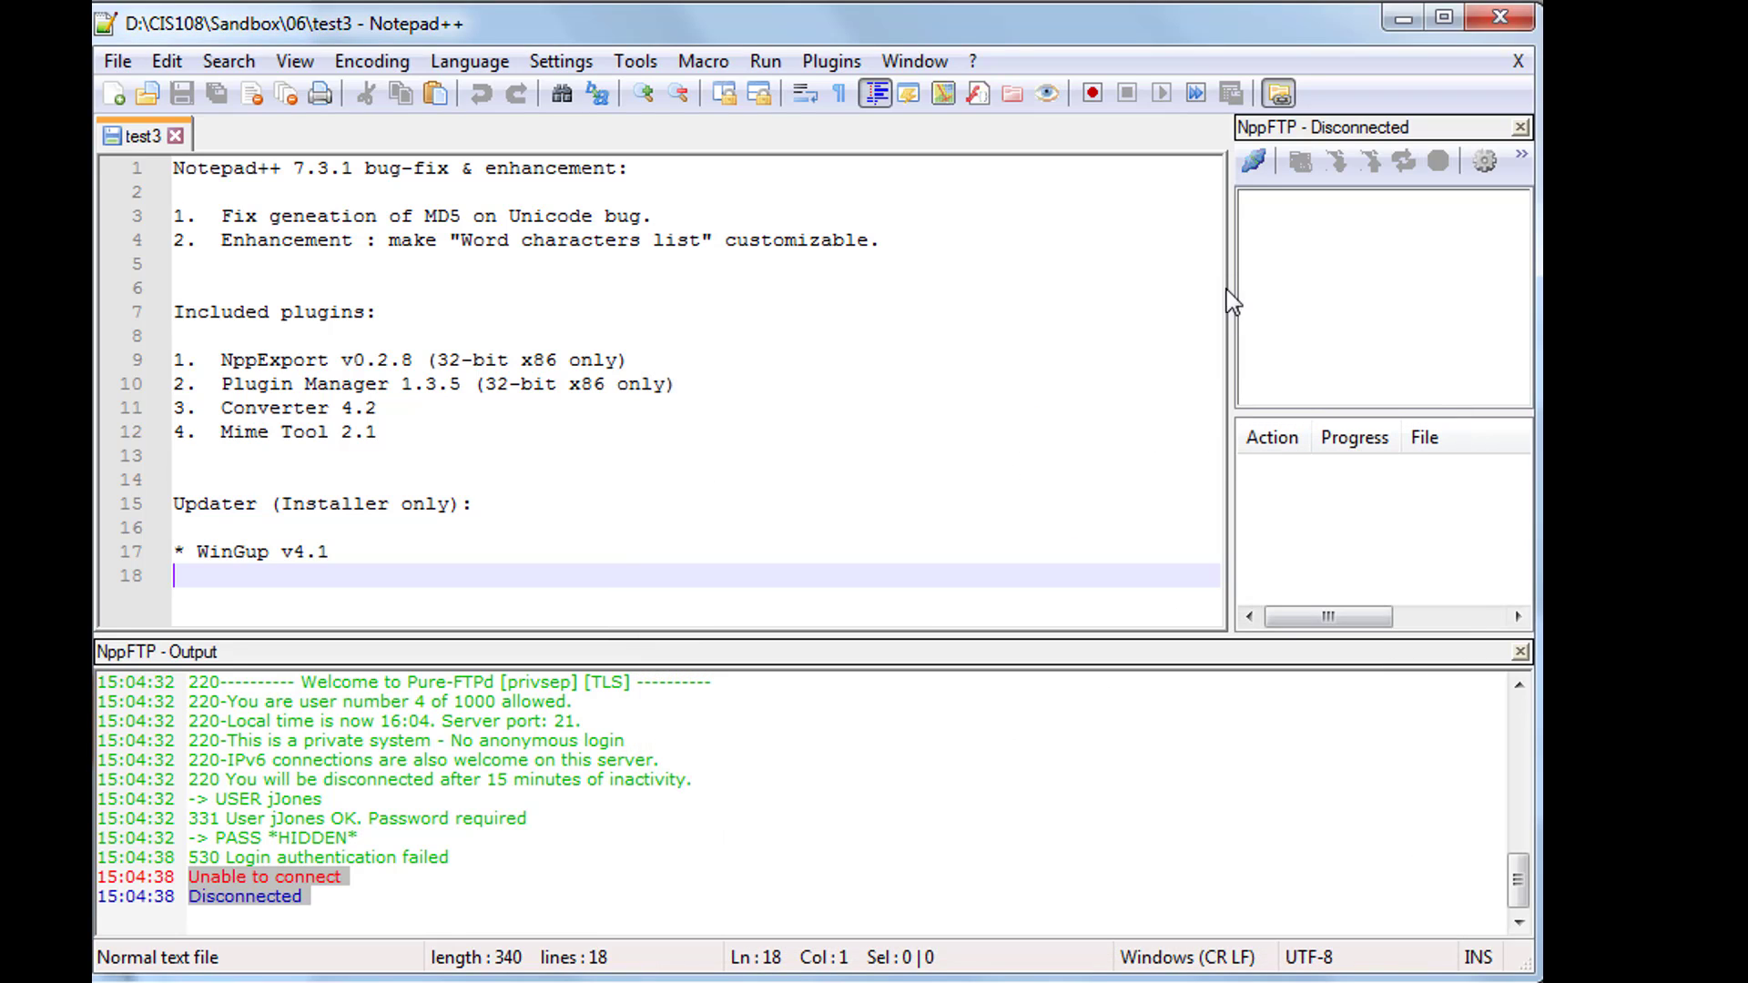
- Connect NppFTP using the CIS108 profile and highlight the 'Connected' log message
{"action": "left_click", "coordinate": [1255, 163]}
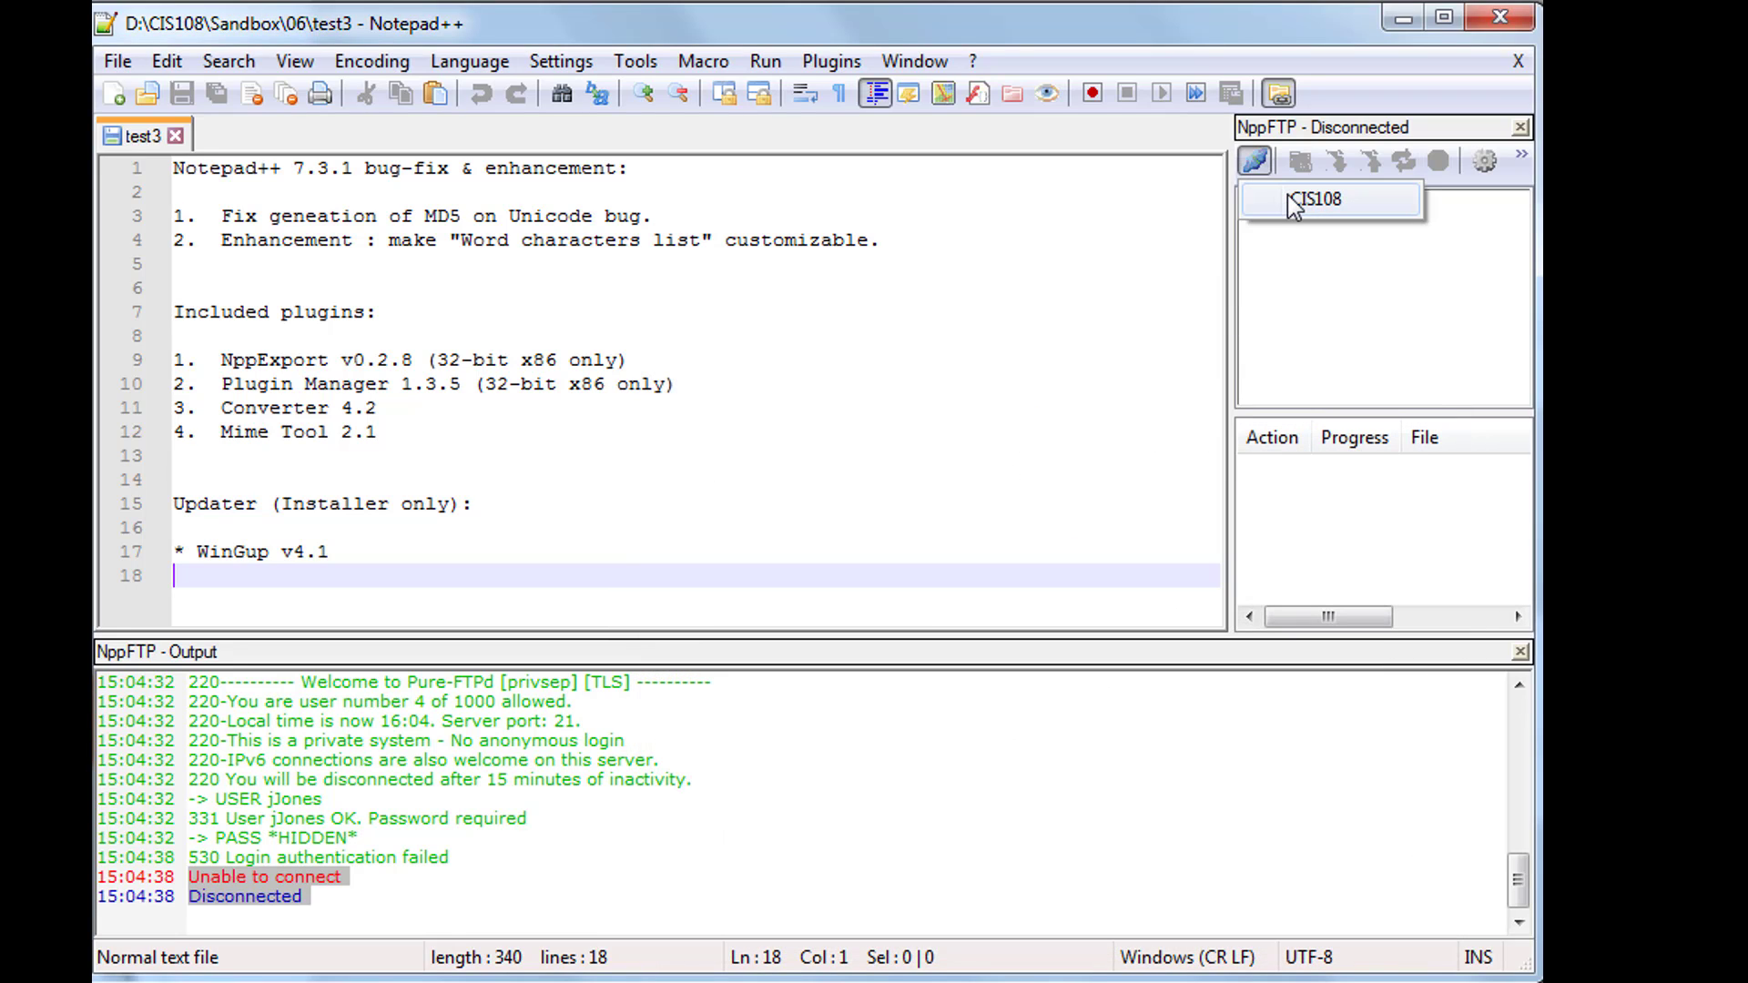
{"action": "left_click", "coordinate": [1311, 199]}
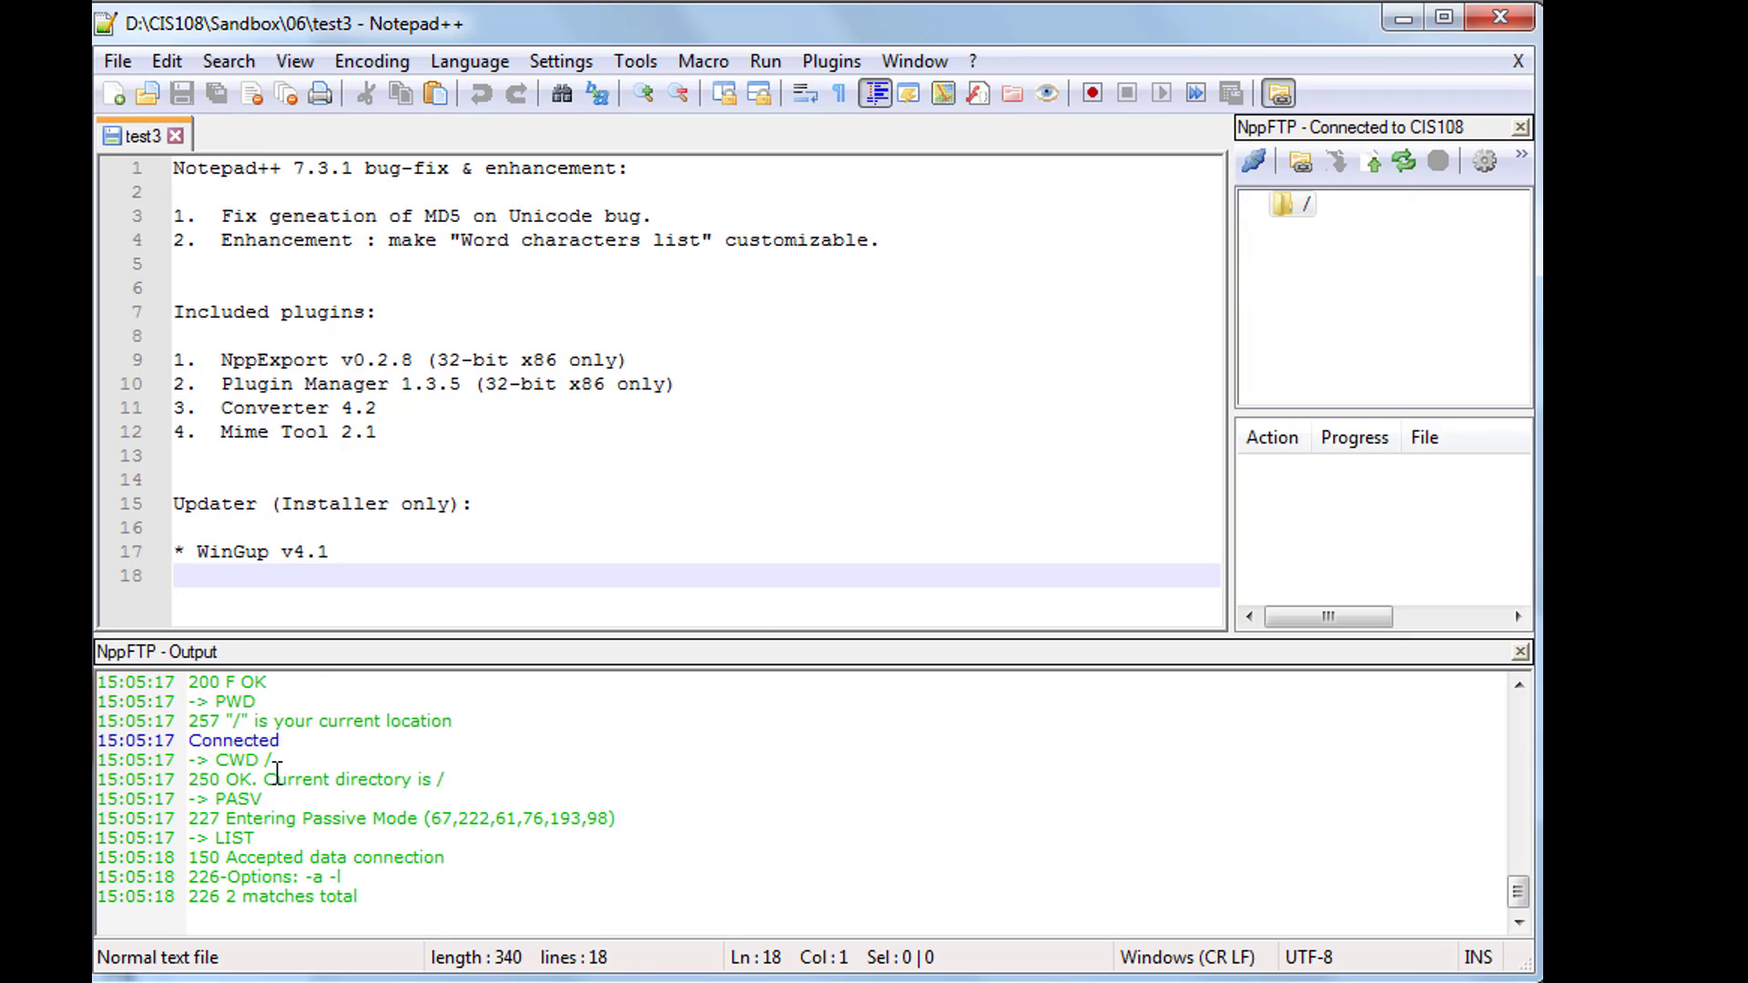
{"action": "left_click_drag", "start_coordinate": [285, 741], "coordinate": [149, 742]}
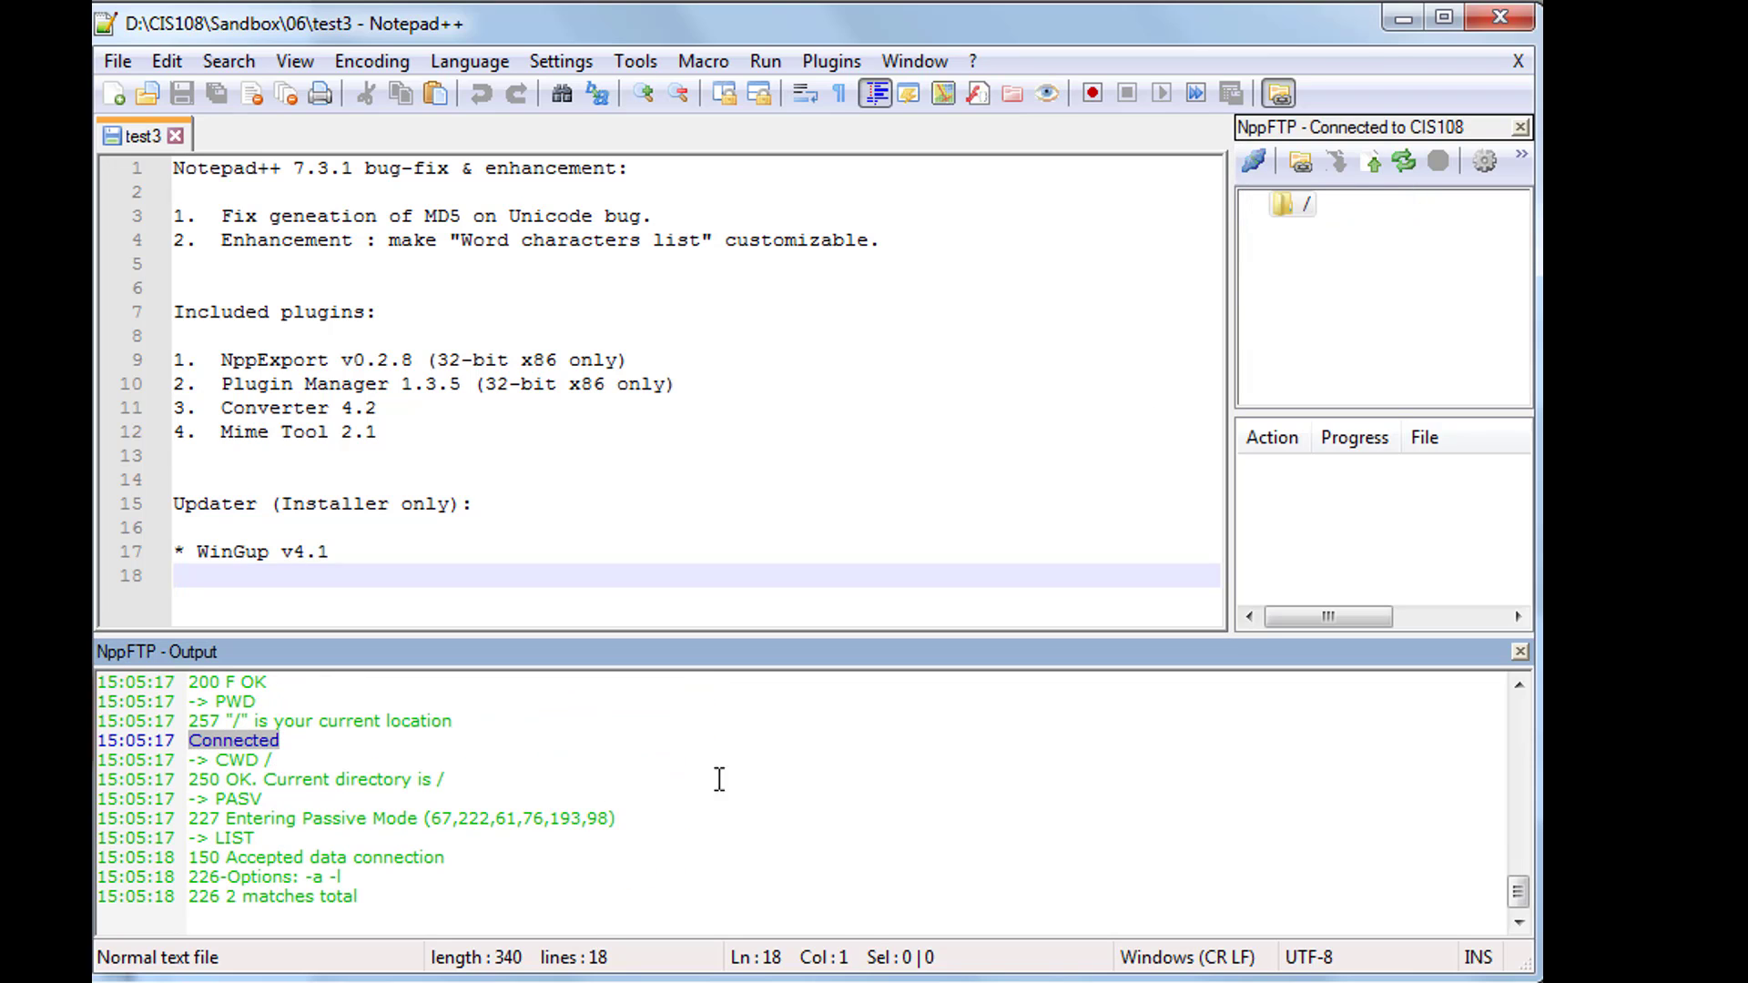
- Create a Sandbox folder under the server root '/'
{"action": "left_click", "coordinate": [1307, 210]}
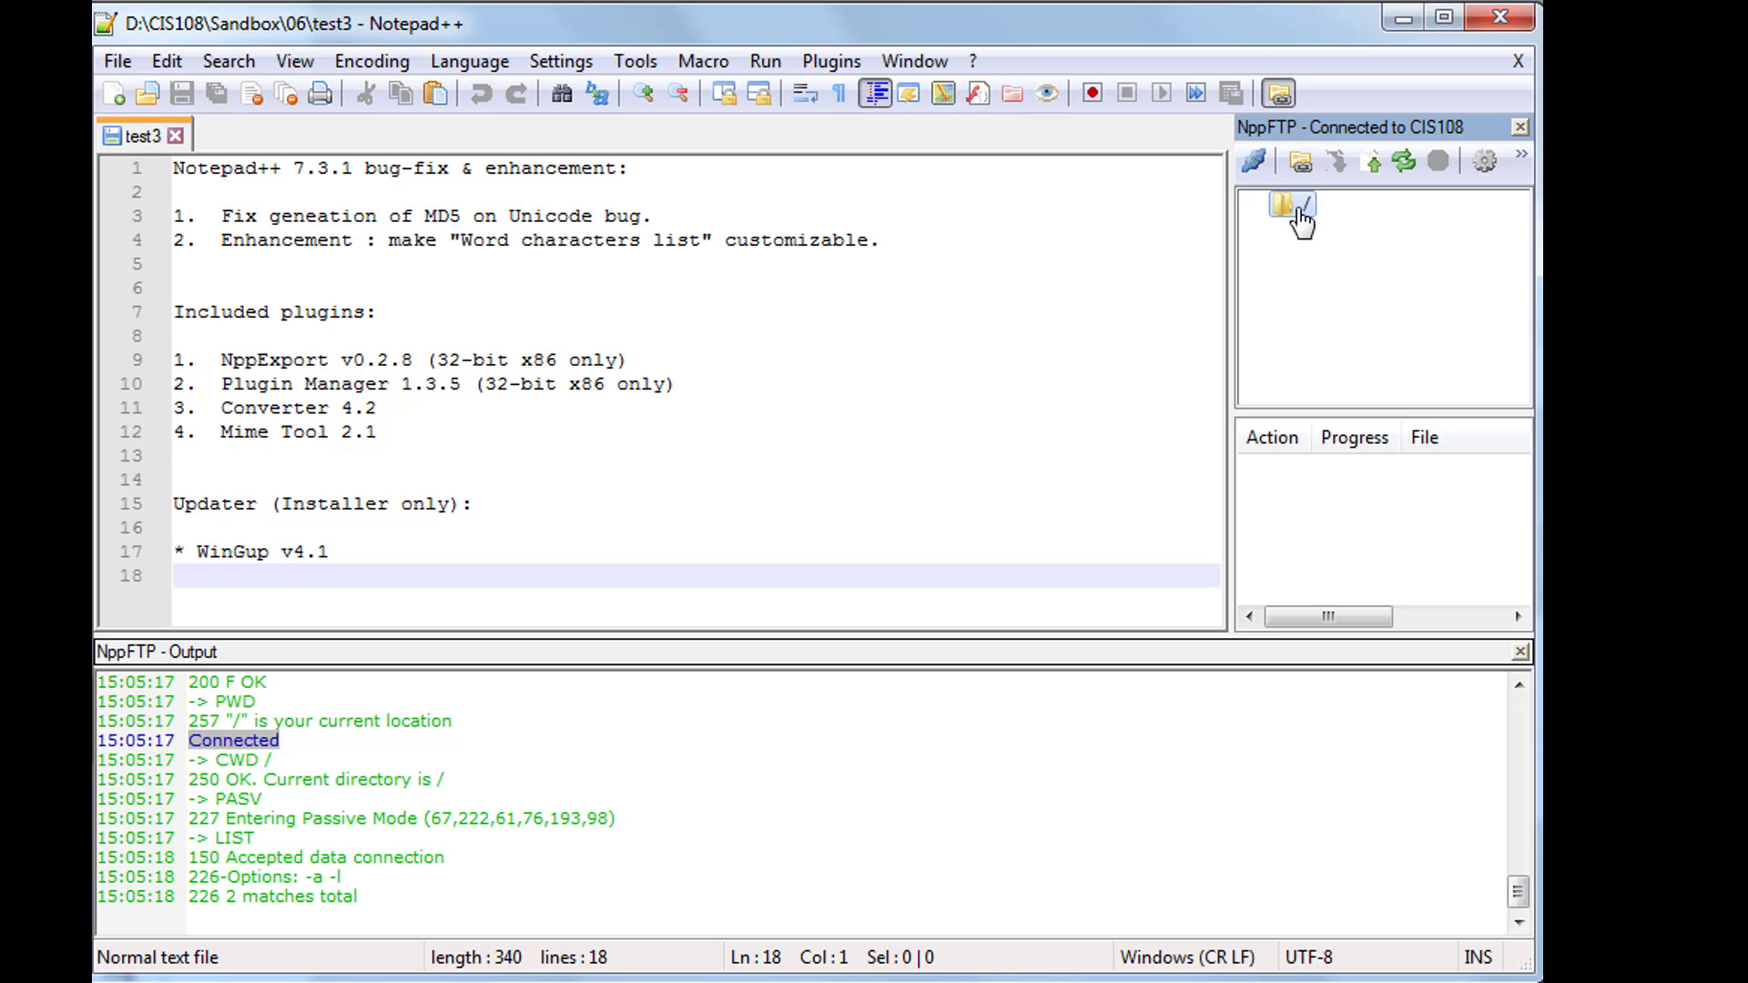
{"action": "right_click", "coordinate": [1302, 220]}
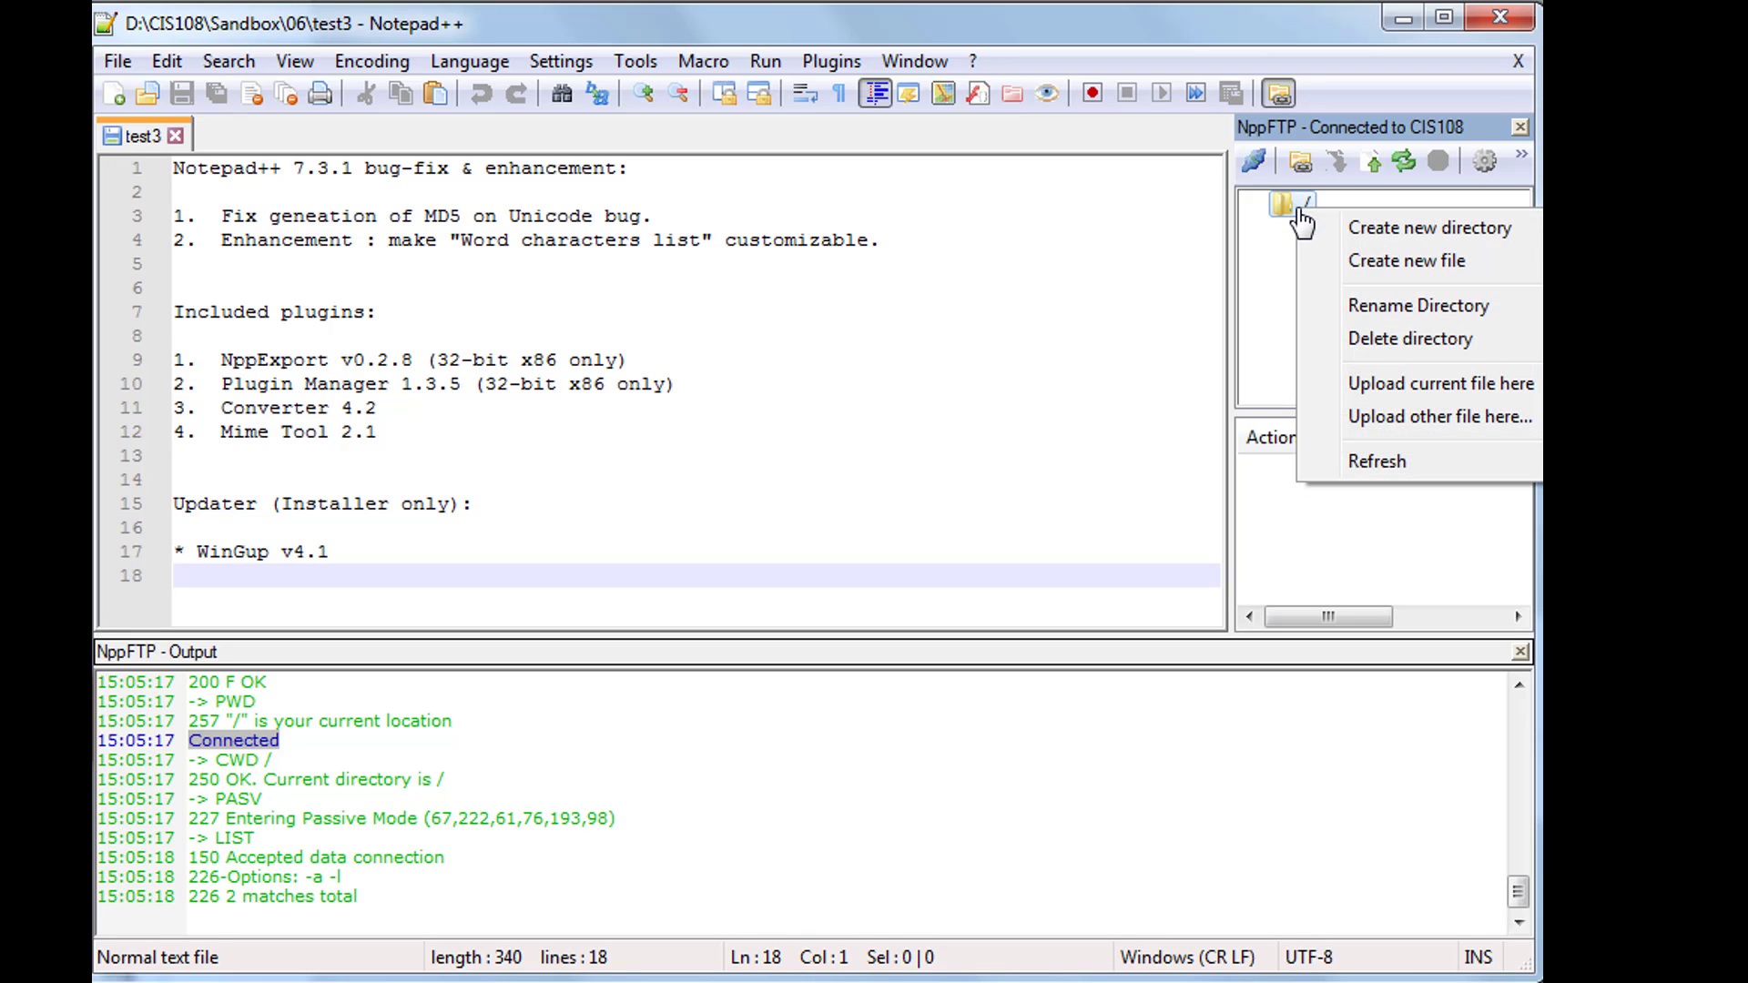
{"action": "left_click", "coordinate": [1345, 239]}
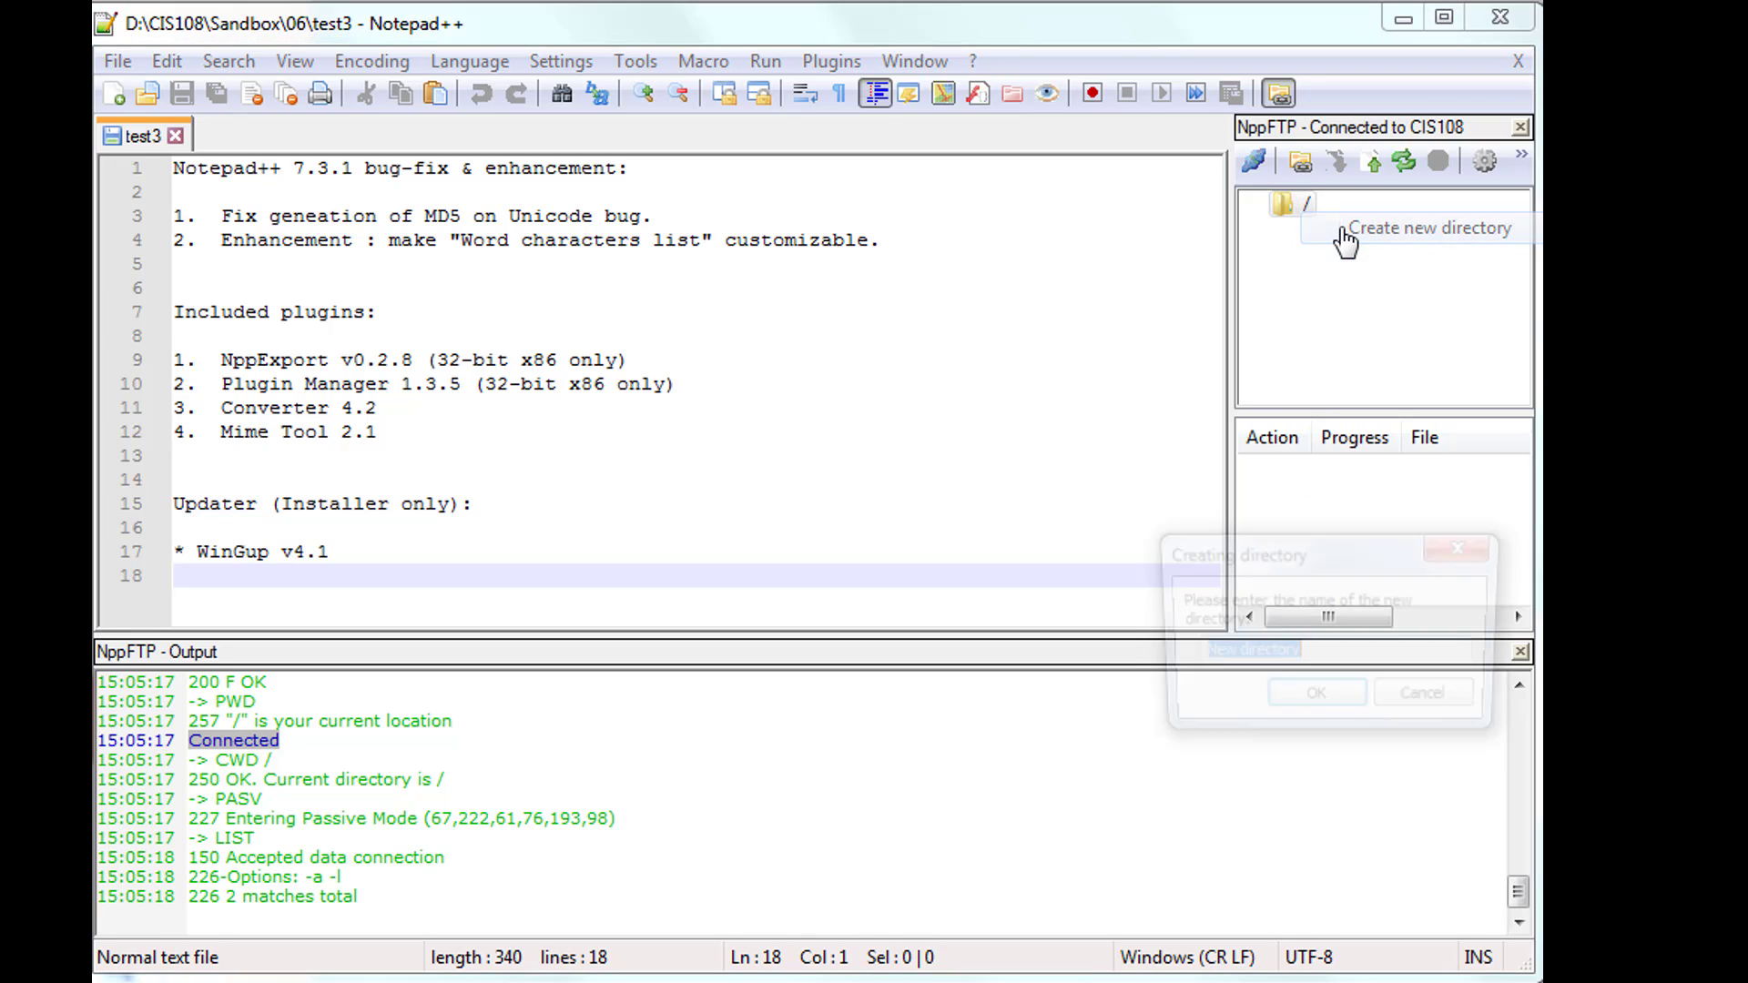
{"action": "type", "text": "Sandbox"}
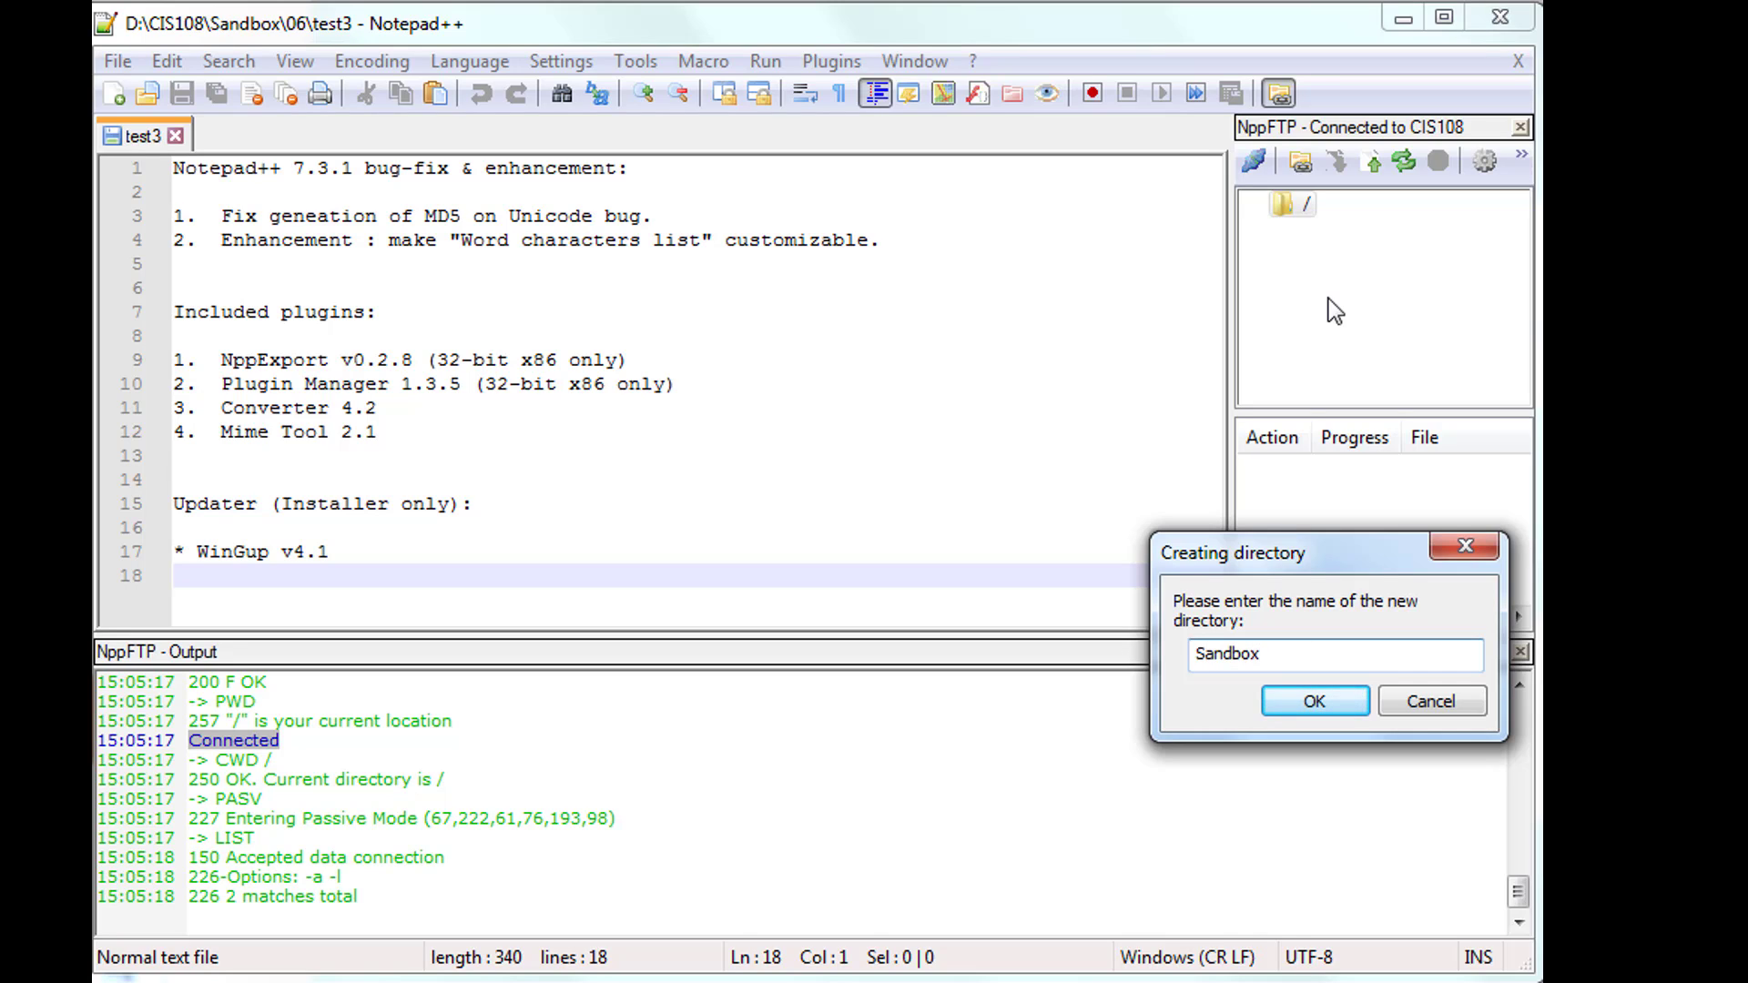
{"action": "left_click", "coordinate": [1329, 702]}
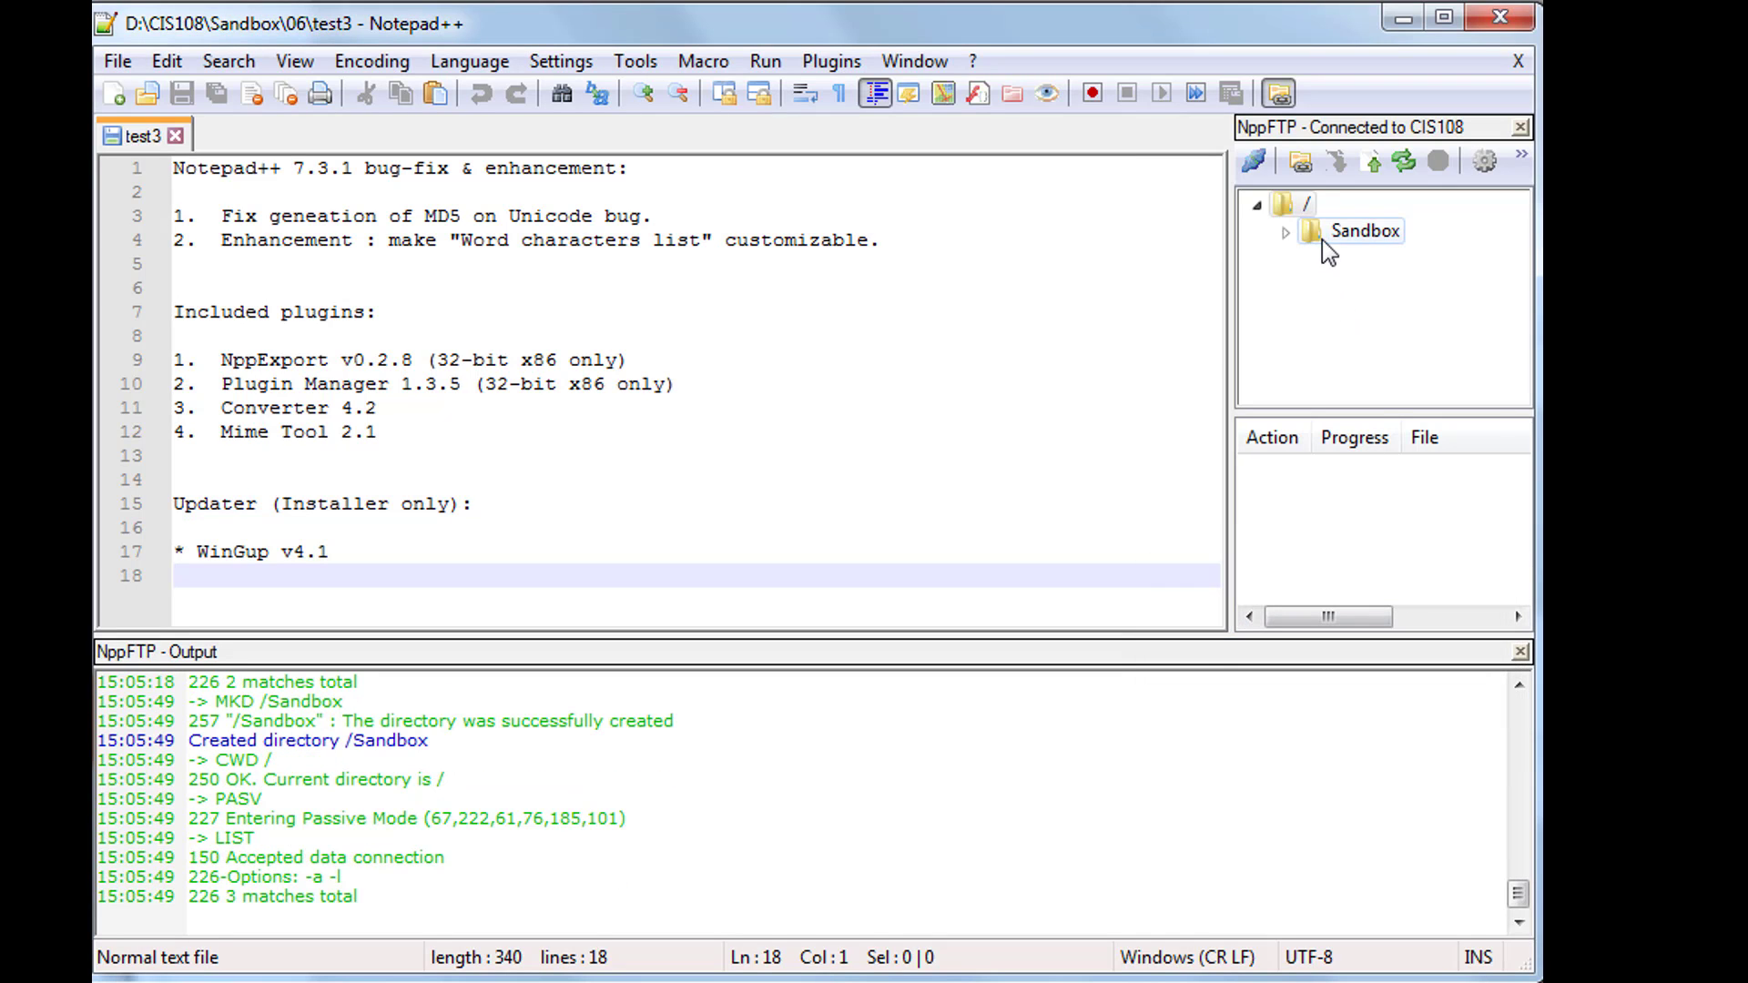
- Create a 04 folder inside Sandbox
{"action": "right_click", "coordinate": [1322, 239]}
{"action": "left_click", "coordinate": [1354, 266]}
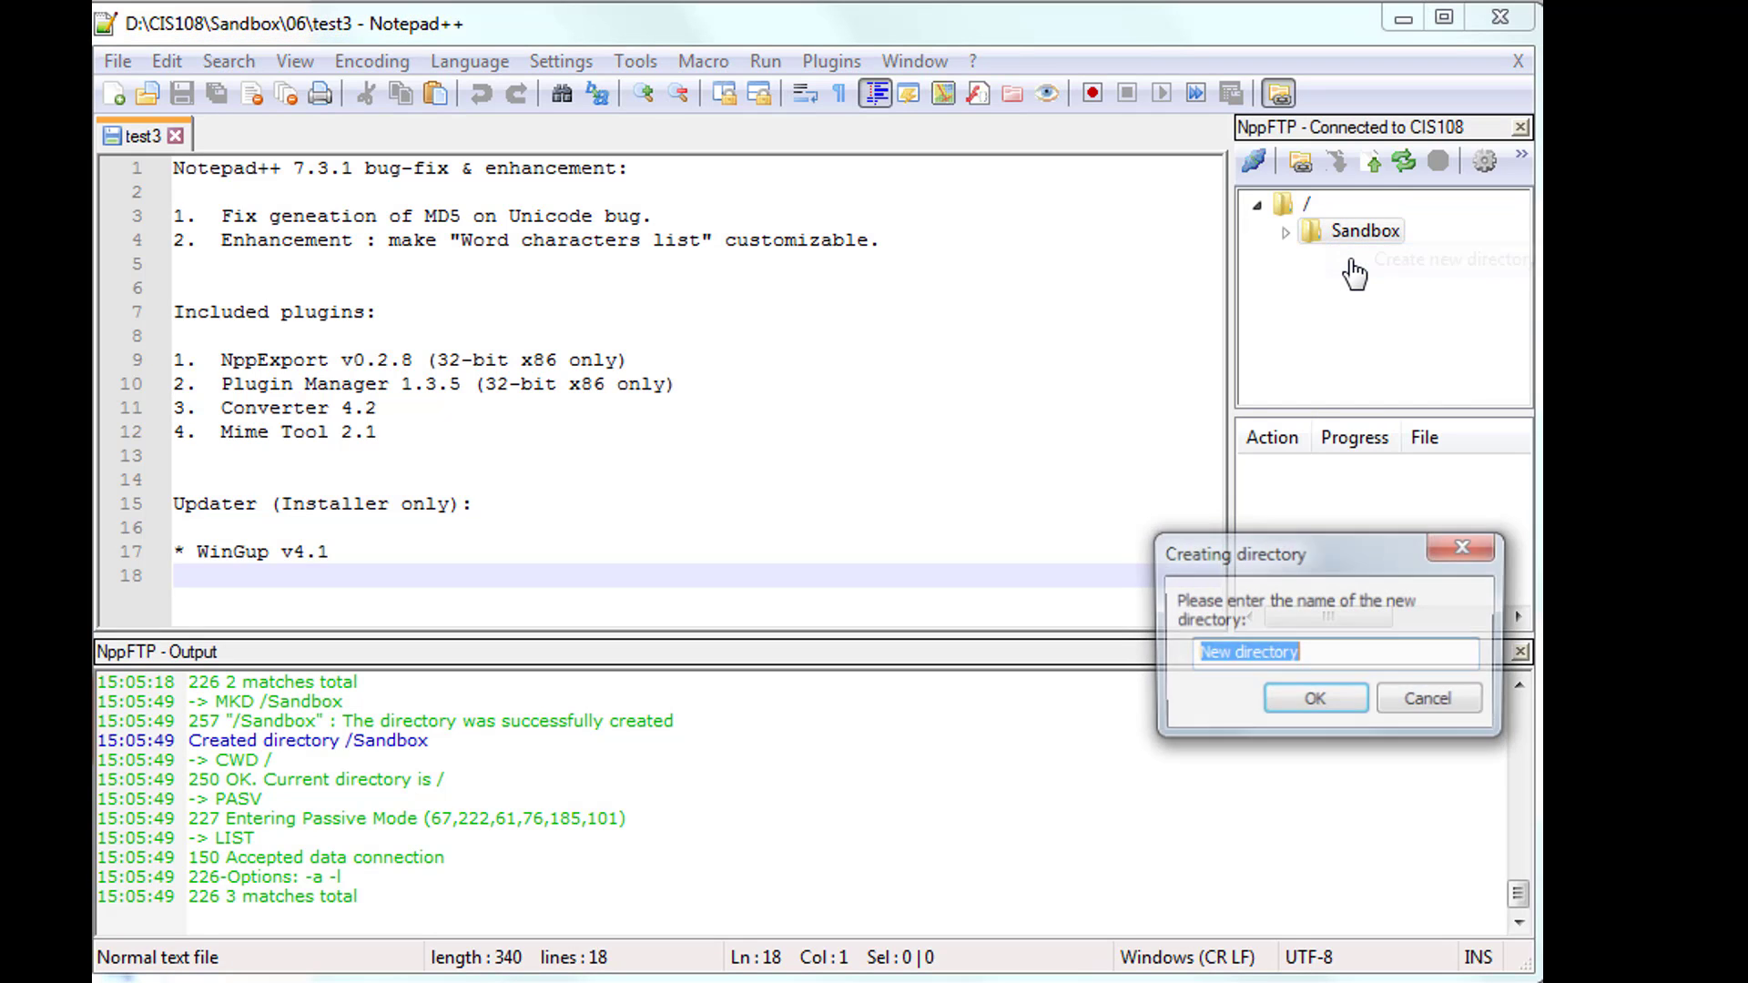
{"action": "type", "text": "04"}
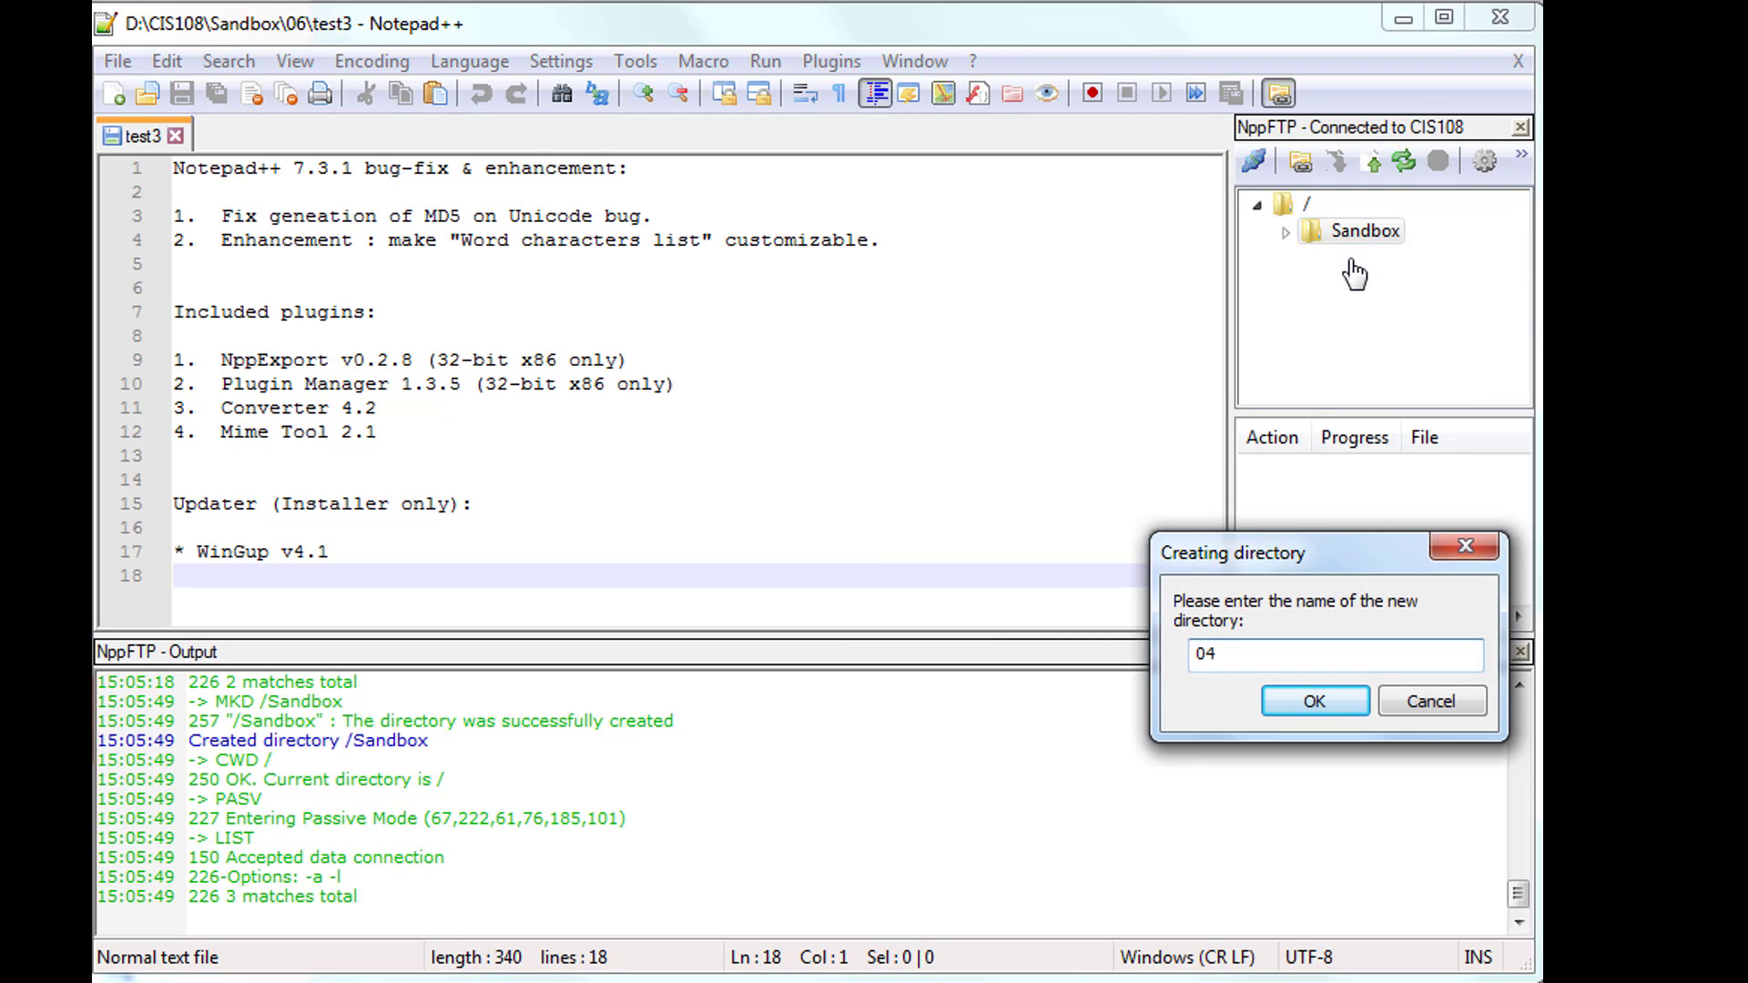
{"action": "left_click", "coordinate": [1310, 701]}
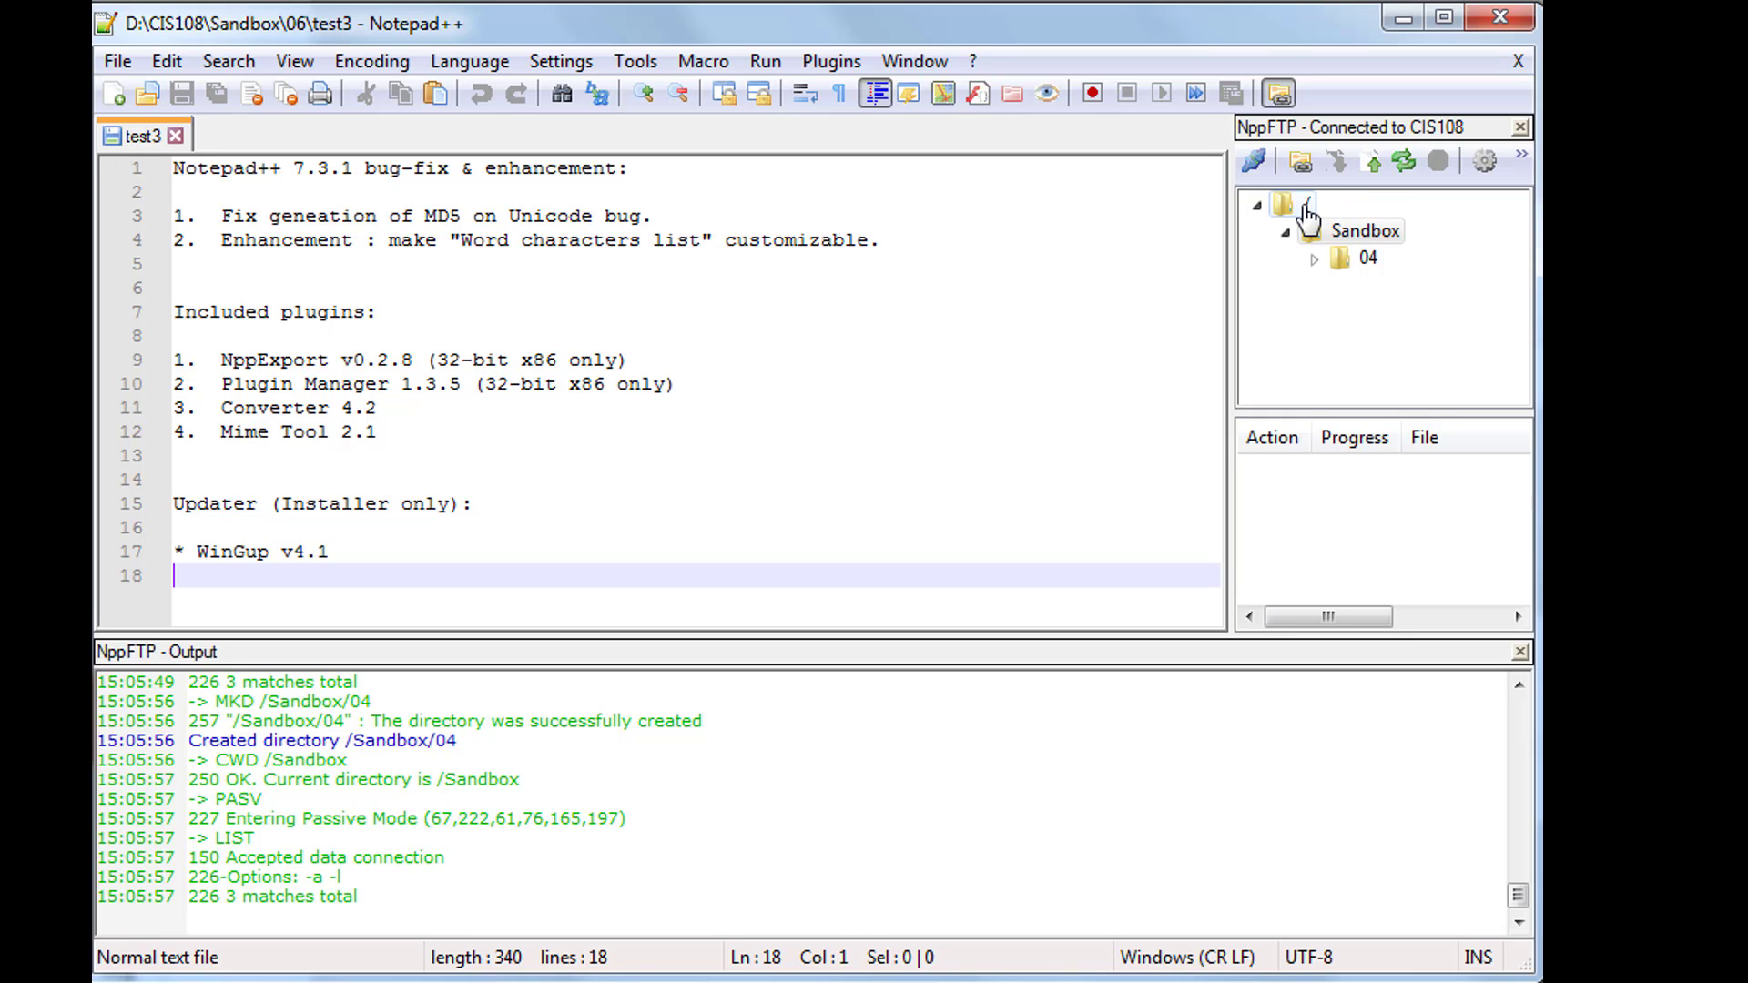
- Create the 05 and 06 subfolders inside the server's Sandbox folder
{"action": "left_click", "coordinate": [1330, 243]}
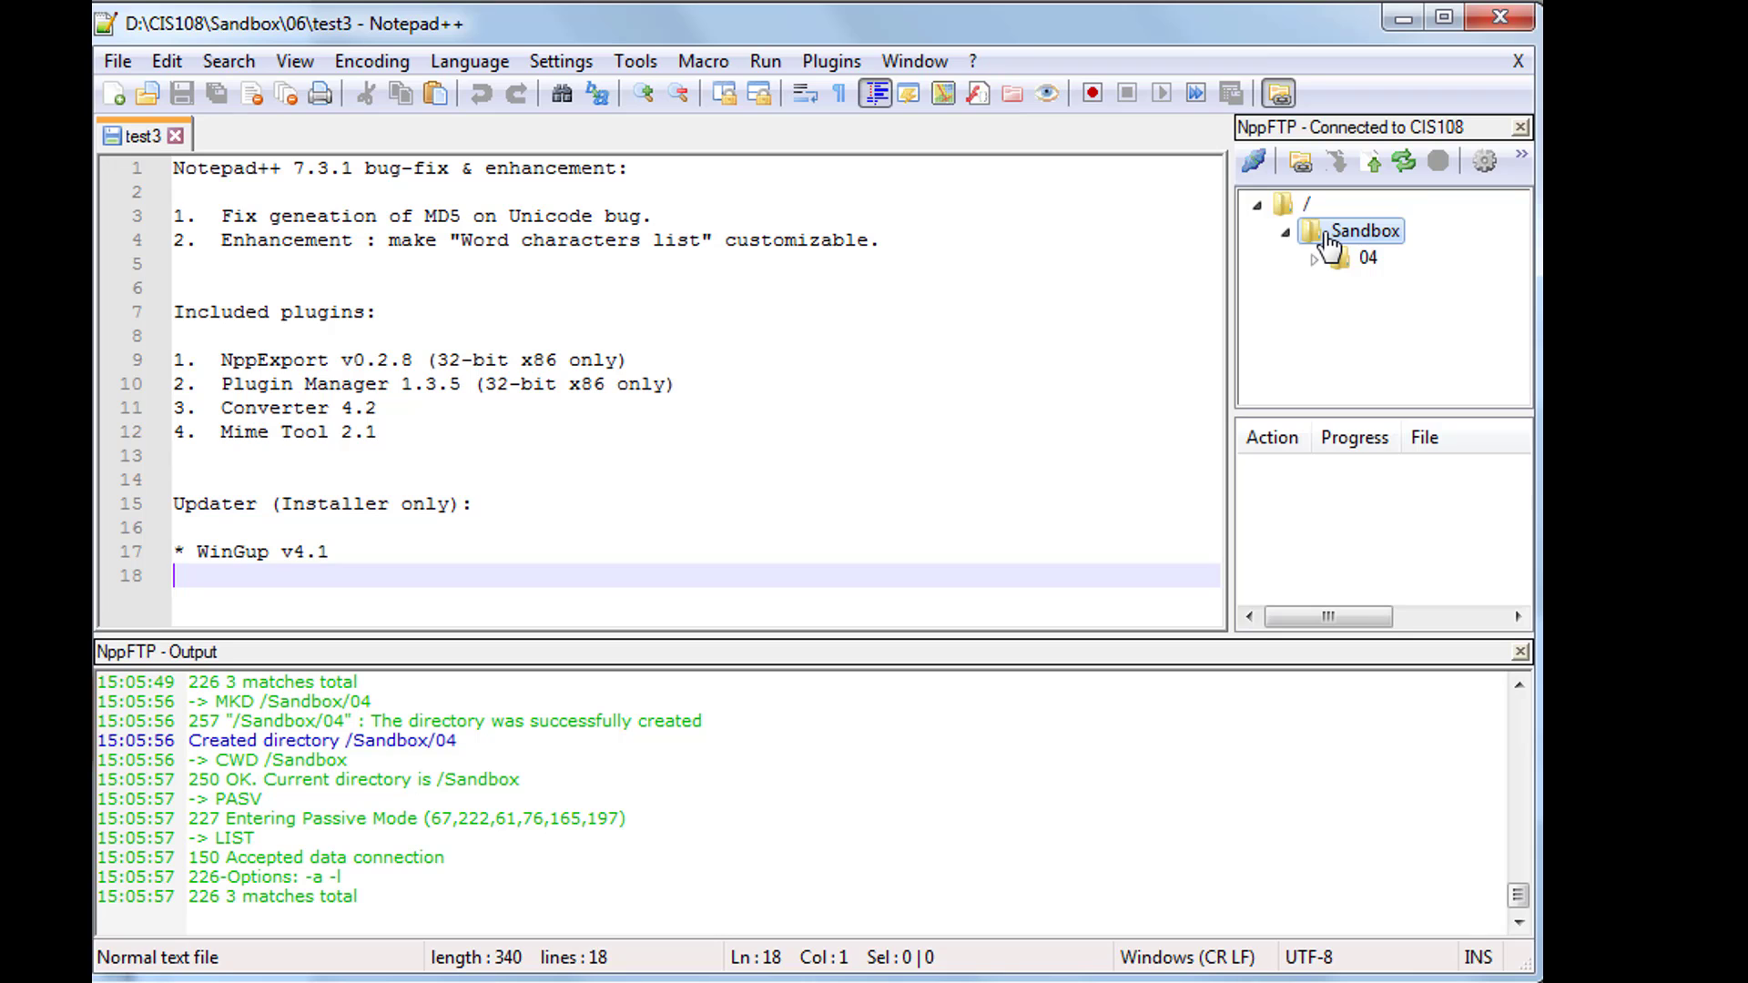
{"action": "right_click", "coordinate": [1319, 282]}
{"action": "left_click", "coordinate": [1377, 305]}
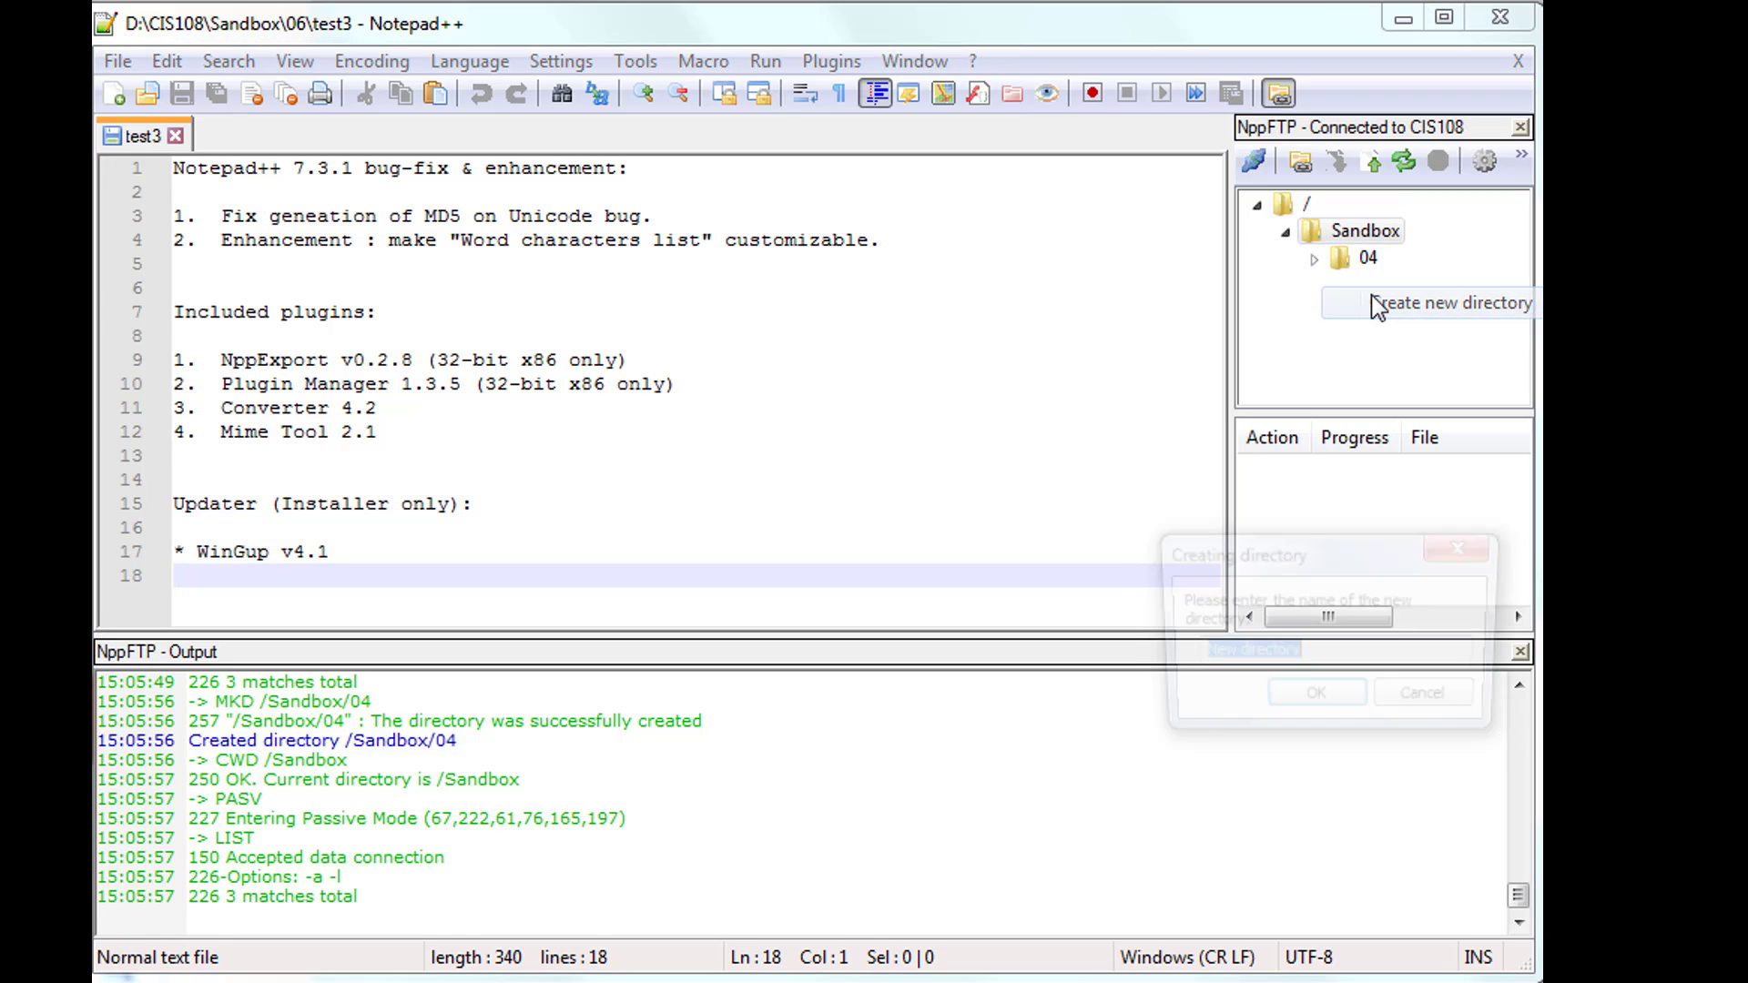
{"action": "type", "text": "0"}
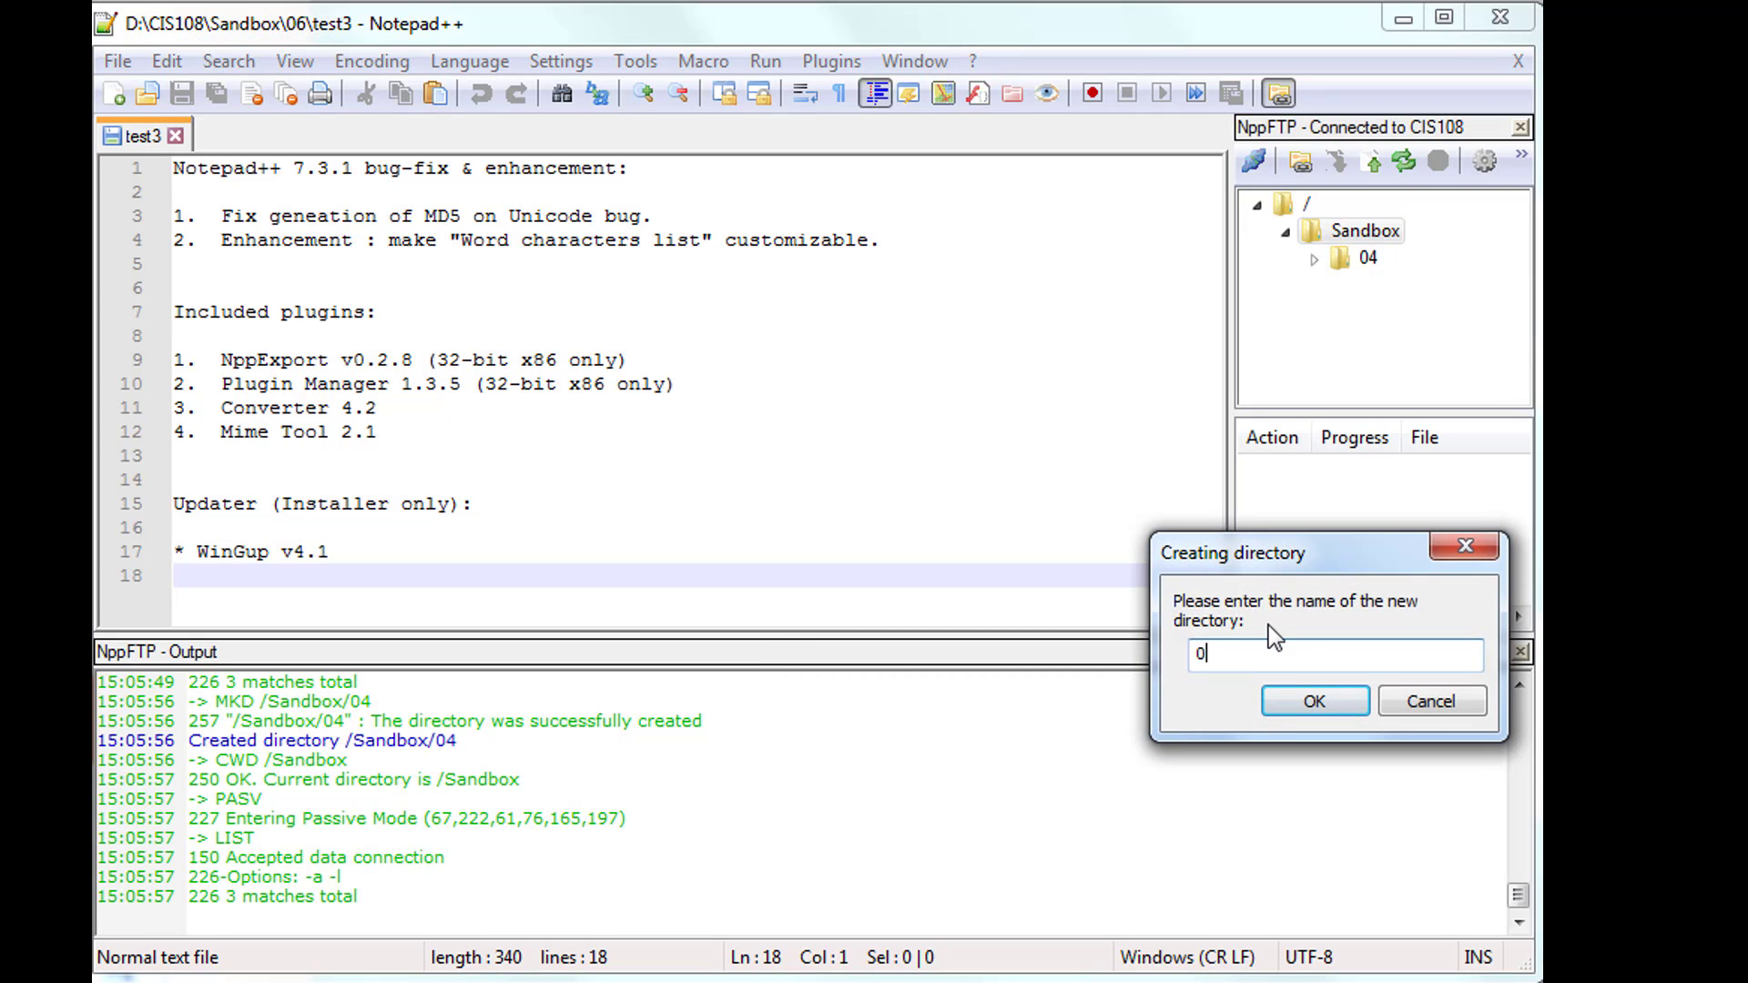
{"action": "type", "text": "5"}
{"action": "key", "text": "Return"}
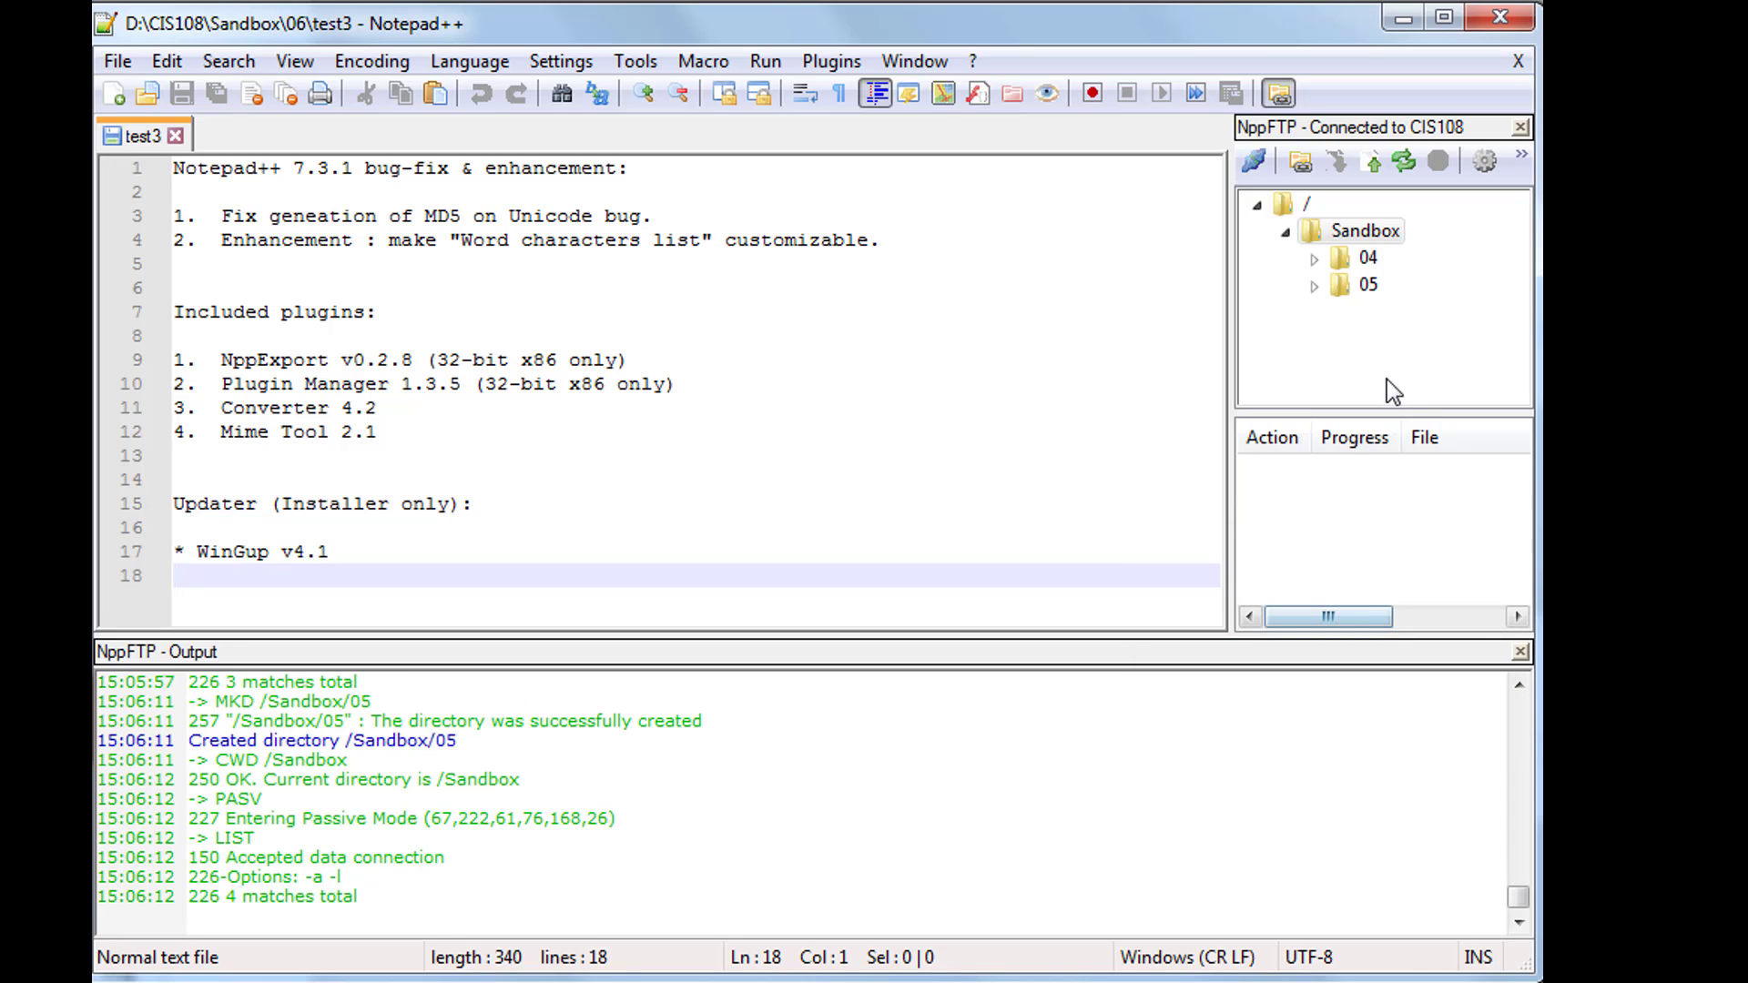
{"action": "right_click", "coordinate": [1356, 335]}
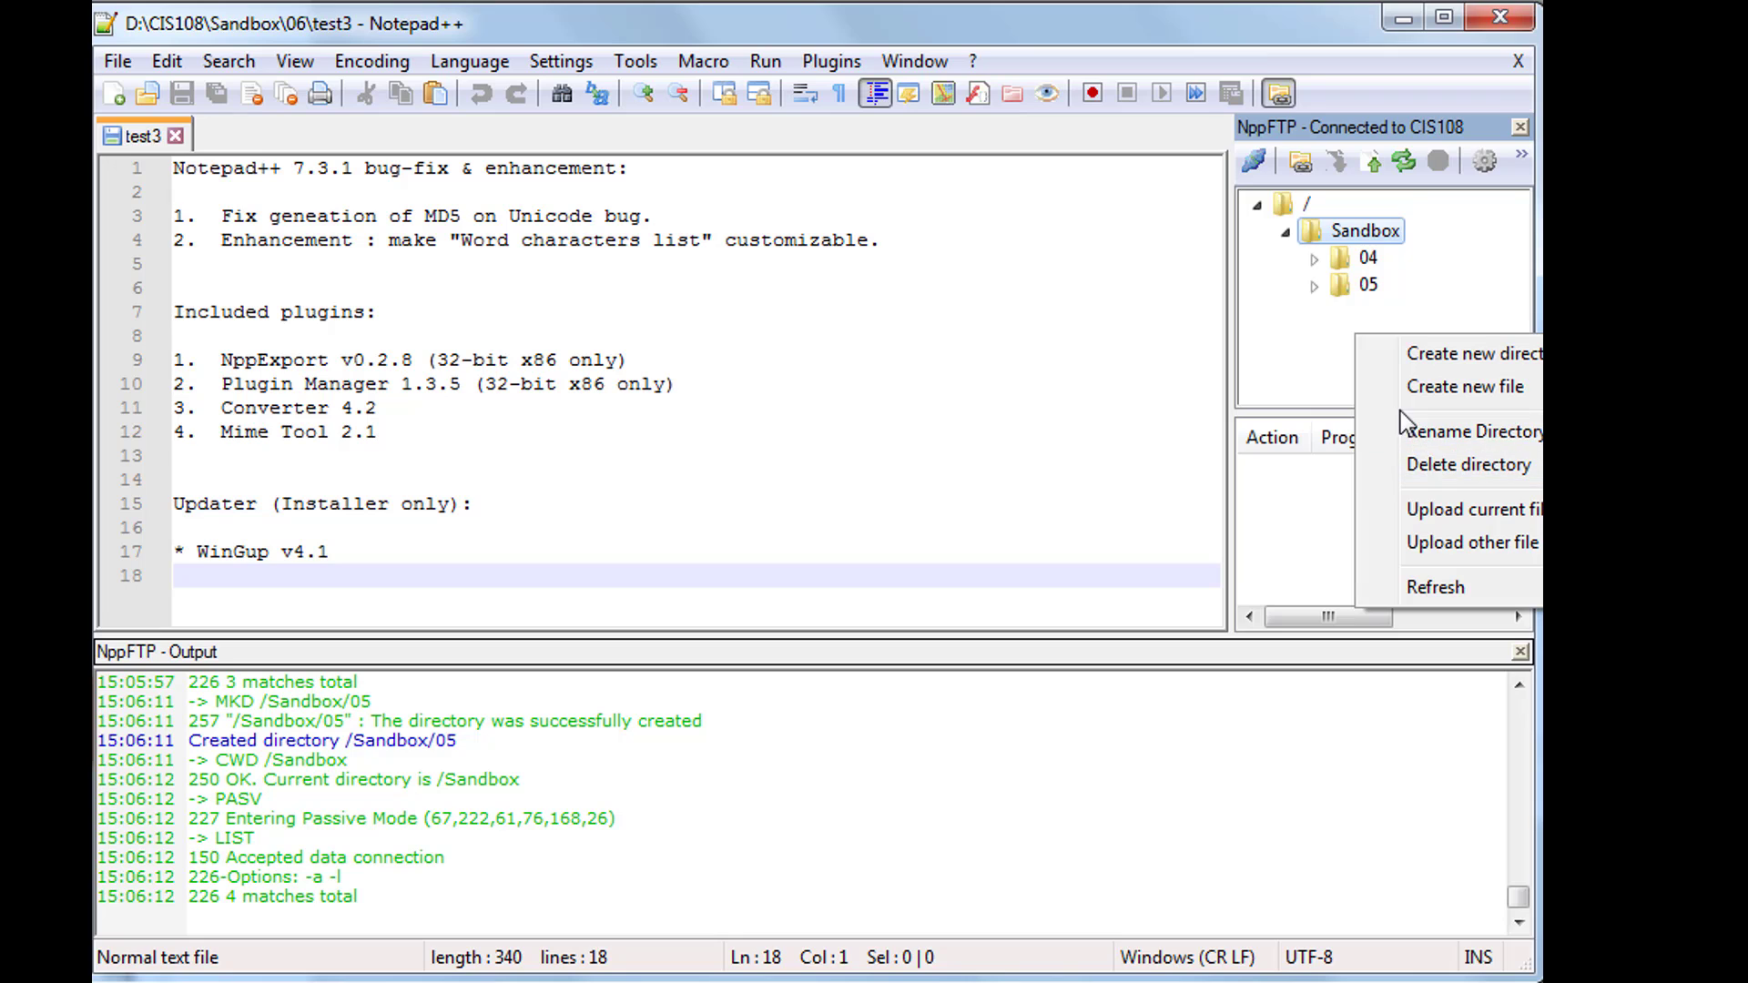
{"action": "left_click", "coordinate": [1431, 356]}
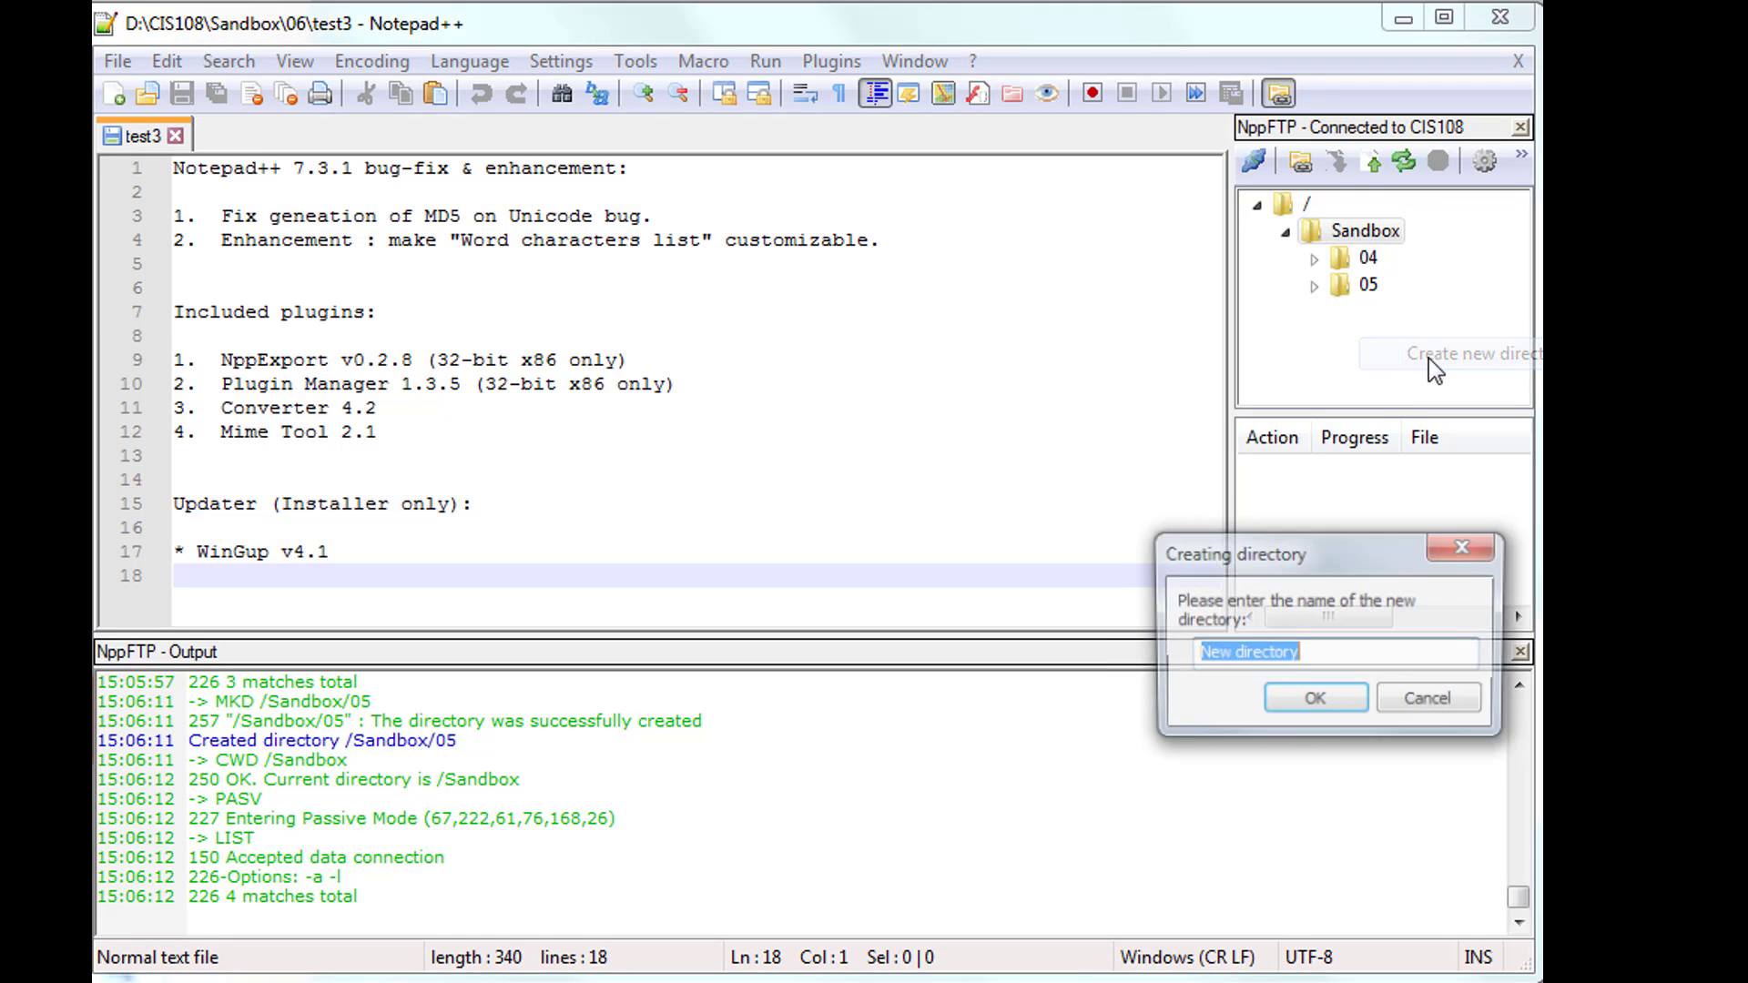
{"action": "type", "text": "06"}
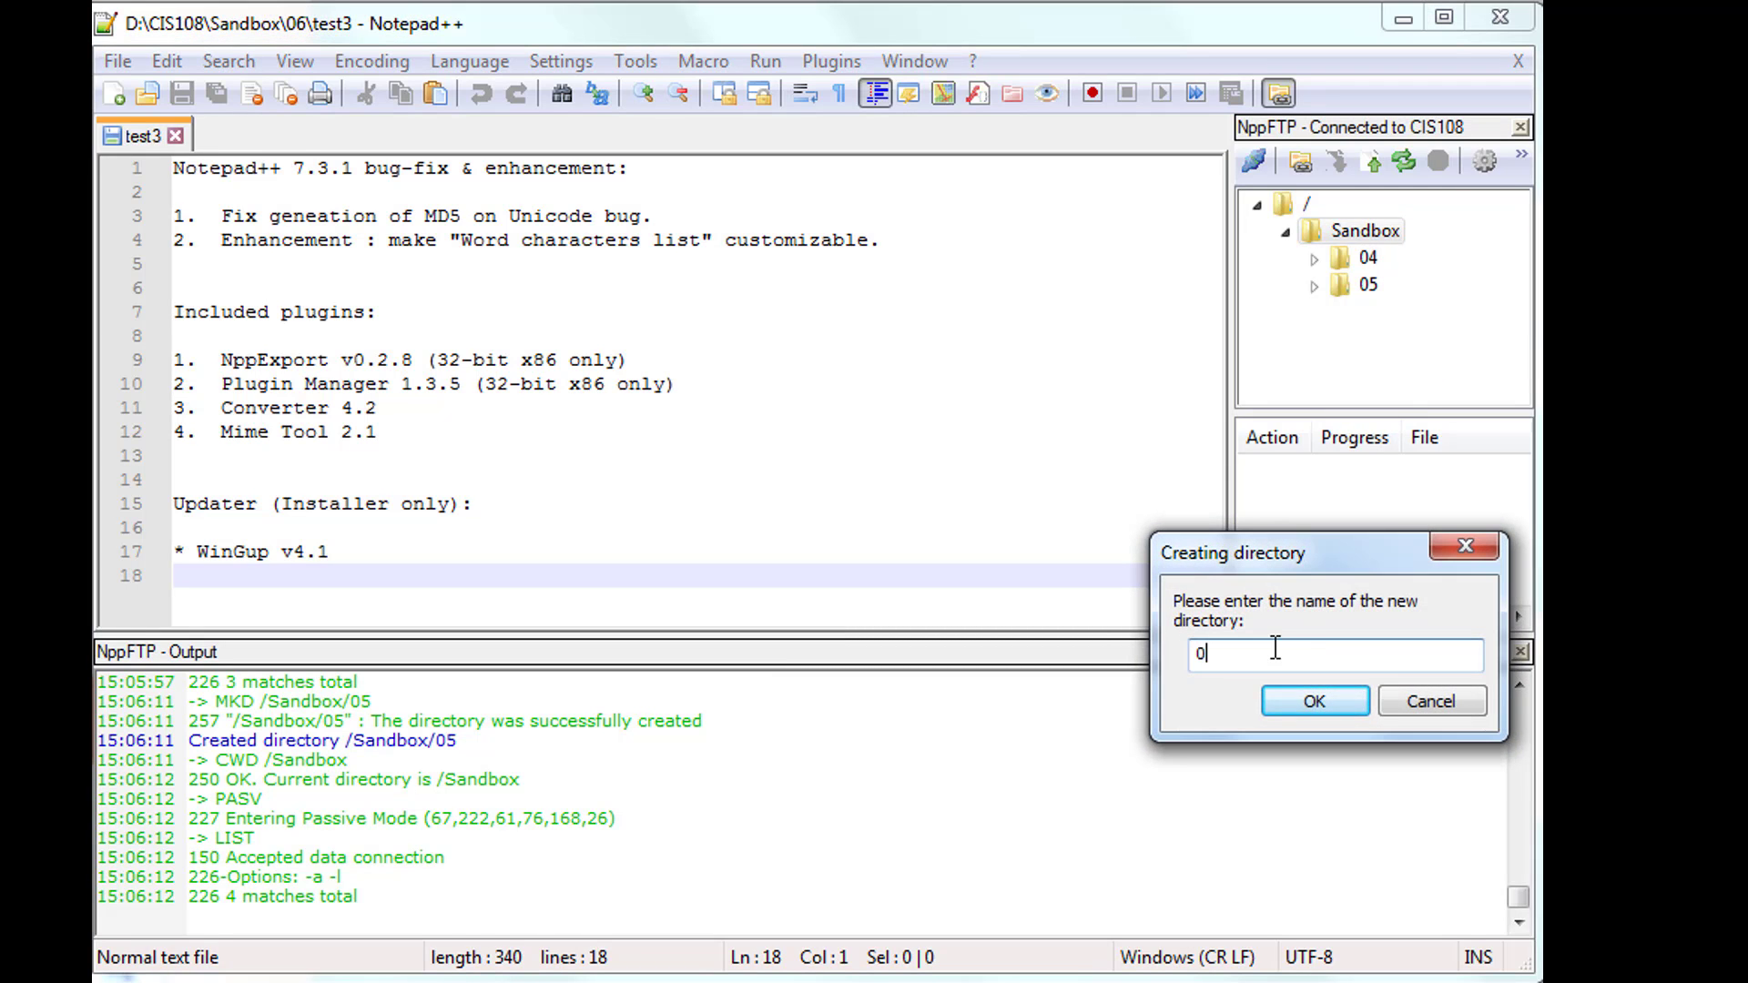
{"action": "left_click", "coordinate": [1330, 707]}
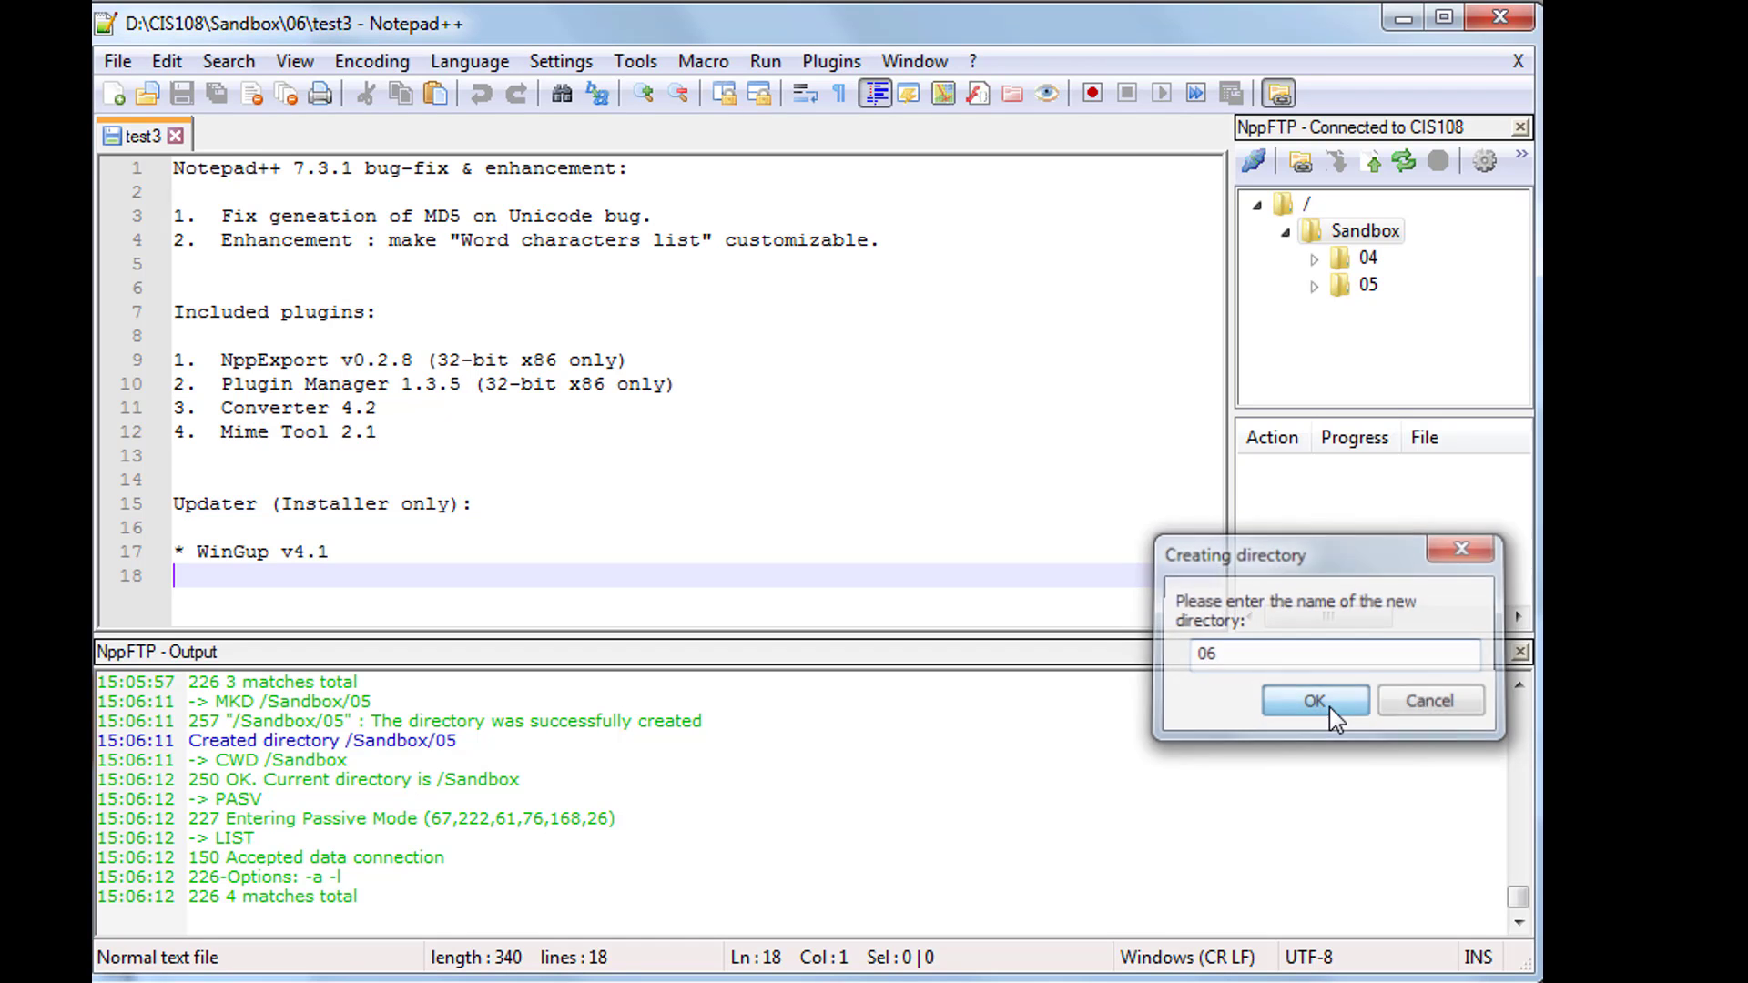